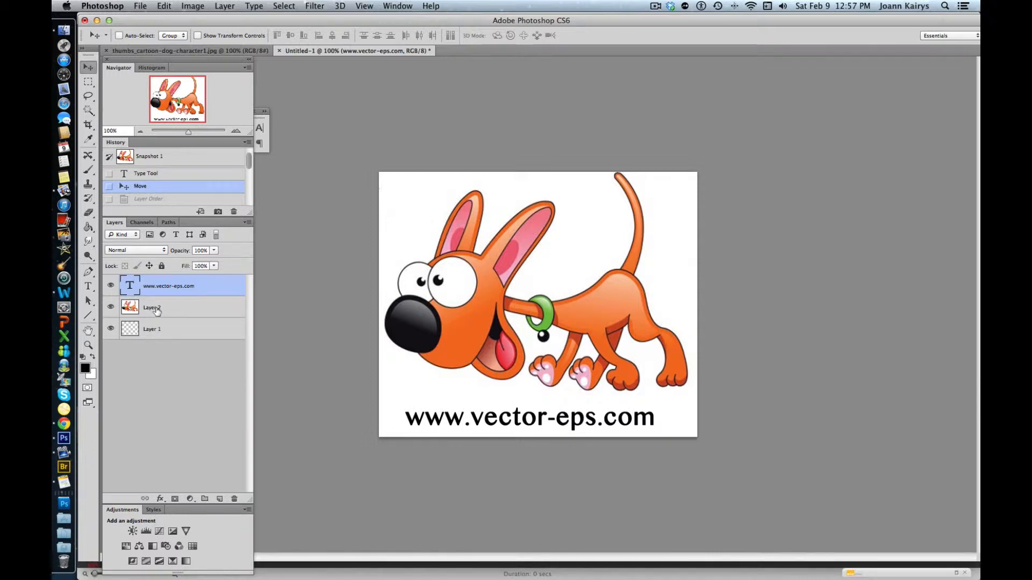
Rename the dog picture's layer, Layer 2, as DOG.
left_click(154, 311)
double_click(153, 308)
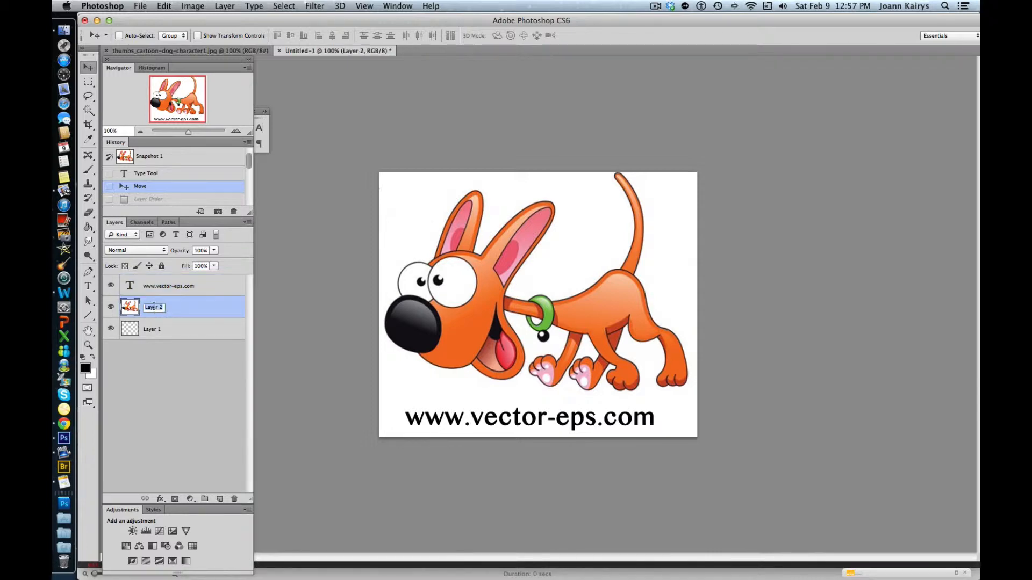
type("DOG")
left_click(130, 307)
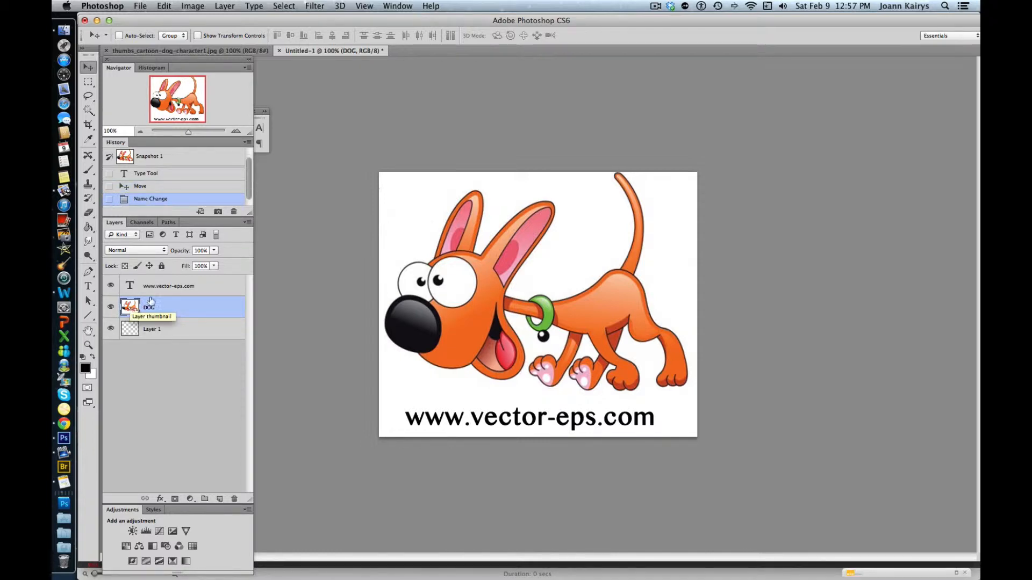
Select the white background and the enclosed white gaps at the collar and front legs with the Magic Wand, and invert the selection.
left_click(89, 111)
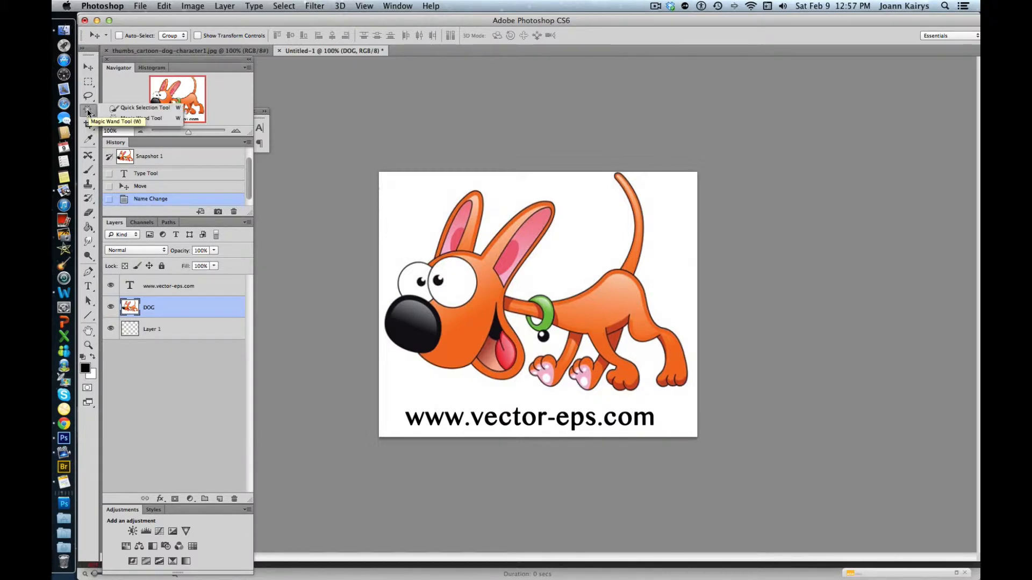
left_click(156, 118)
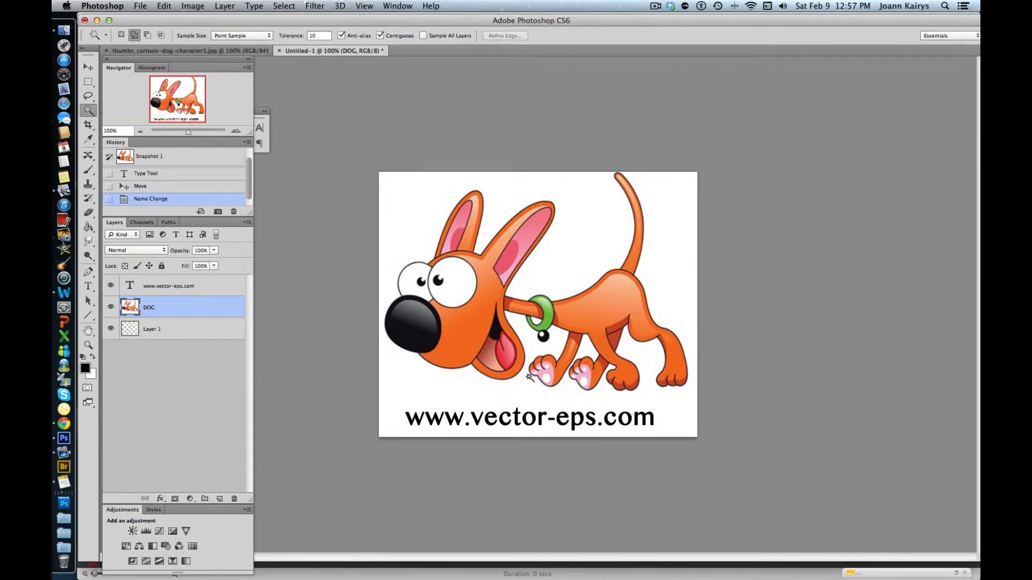
left_click(572, 257)
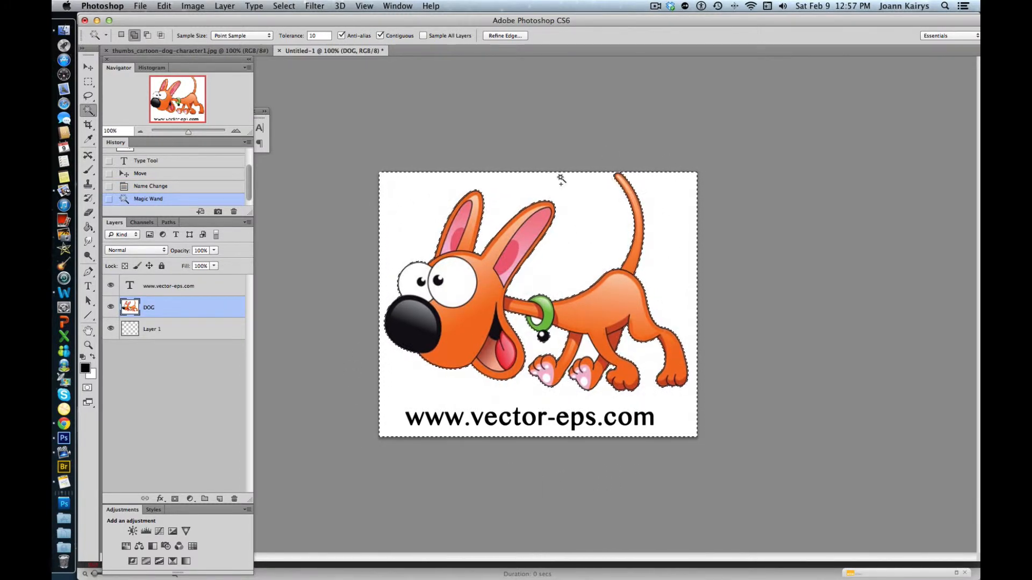
left_click(536, 322)
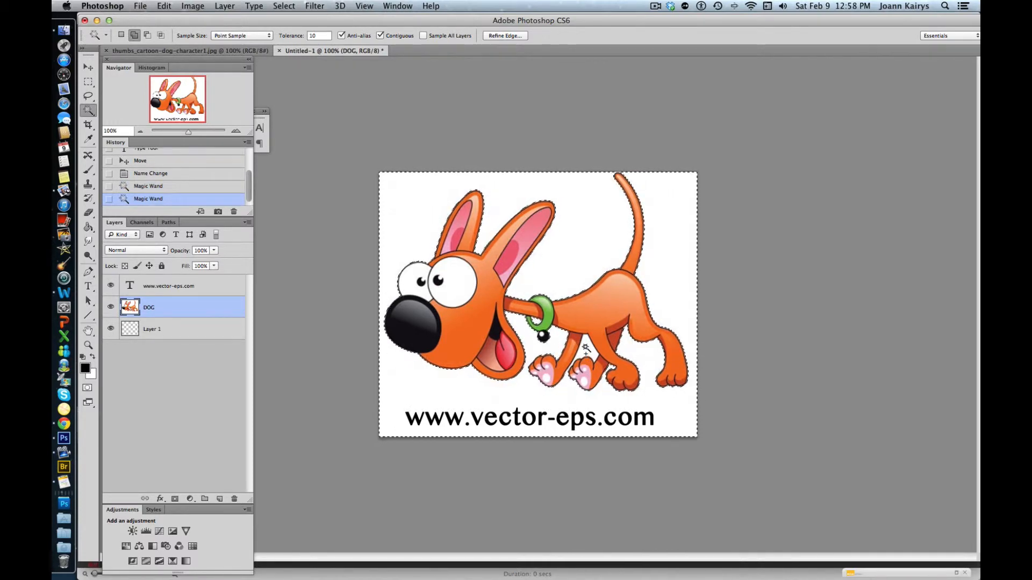
left_click(585, 348)
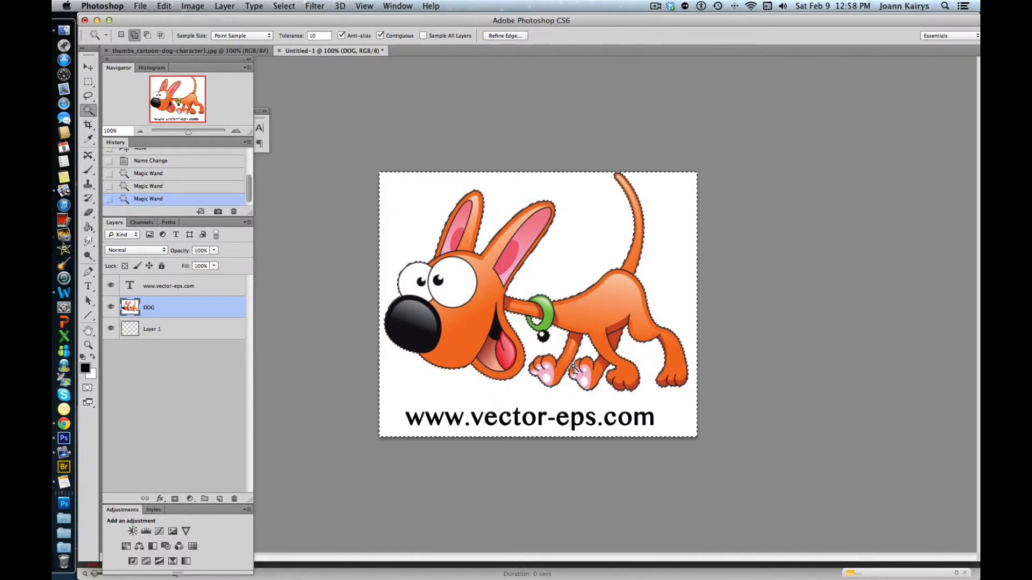
left_click(574, 370)
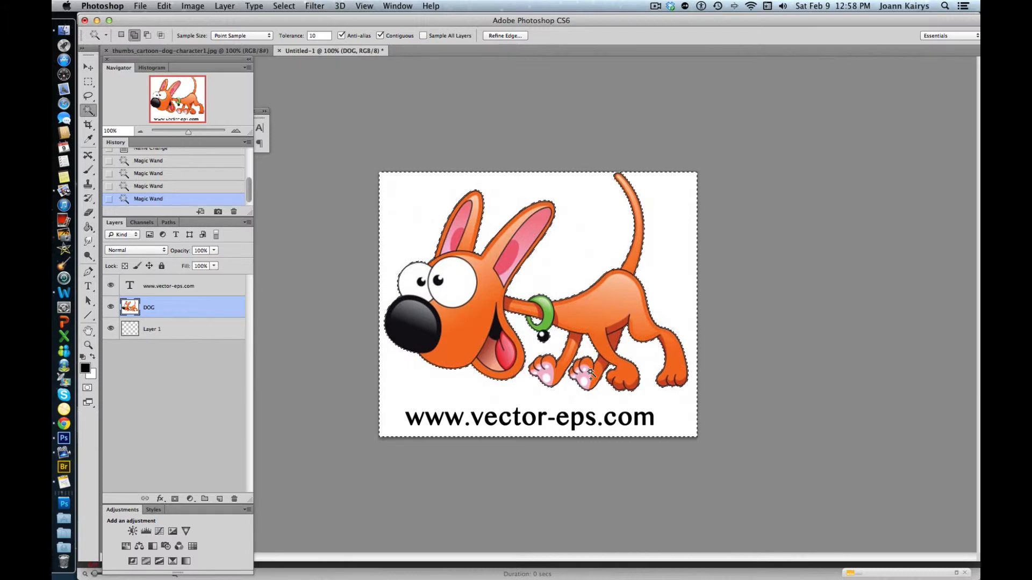
key("super+shift+i")
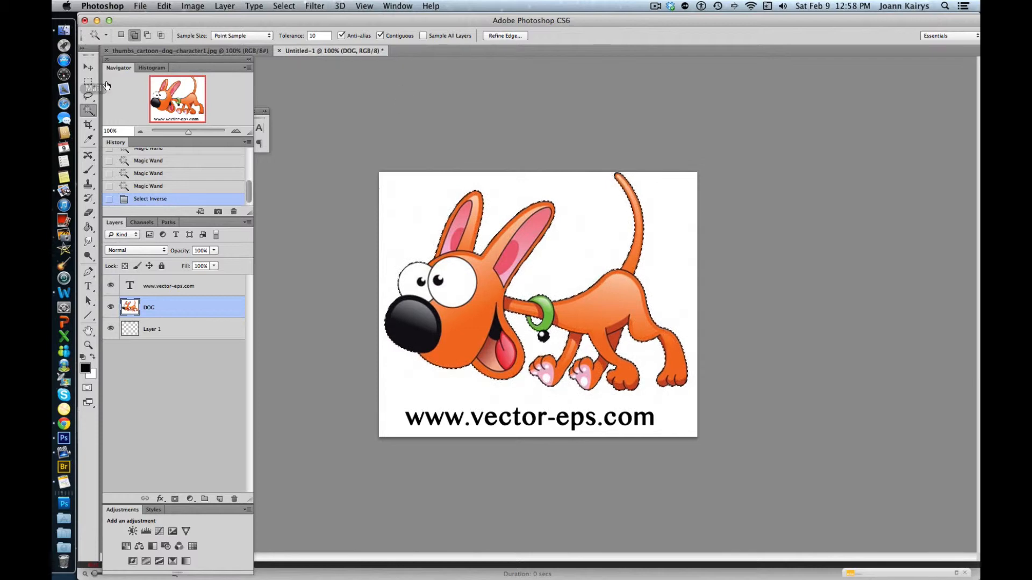
Refine the dog selection's edge with a 1.0 px feather and -35% edge shift, and output it to a new layer.
left_click(505, 36)
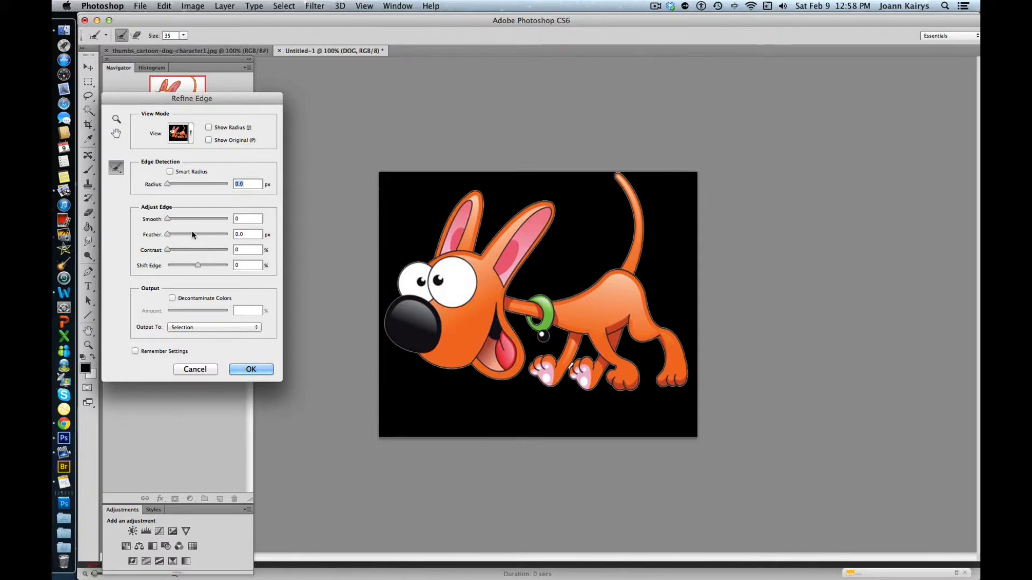
left_click(169, 219)
left_click_drag(169, 218, 186, 265)
left_click_drag(166, 218, 171, 237)
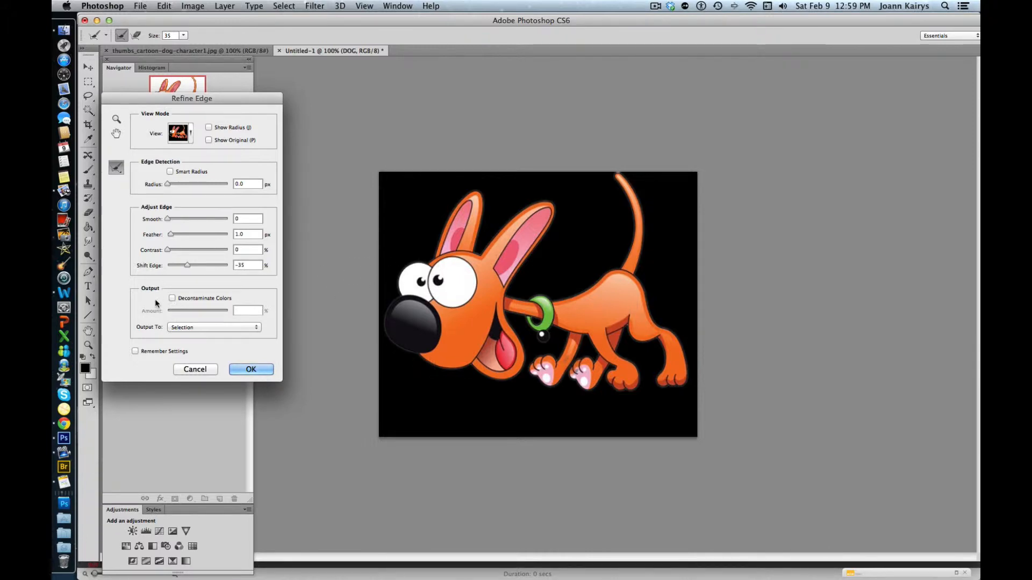
left_click(257, 328)
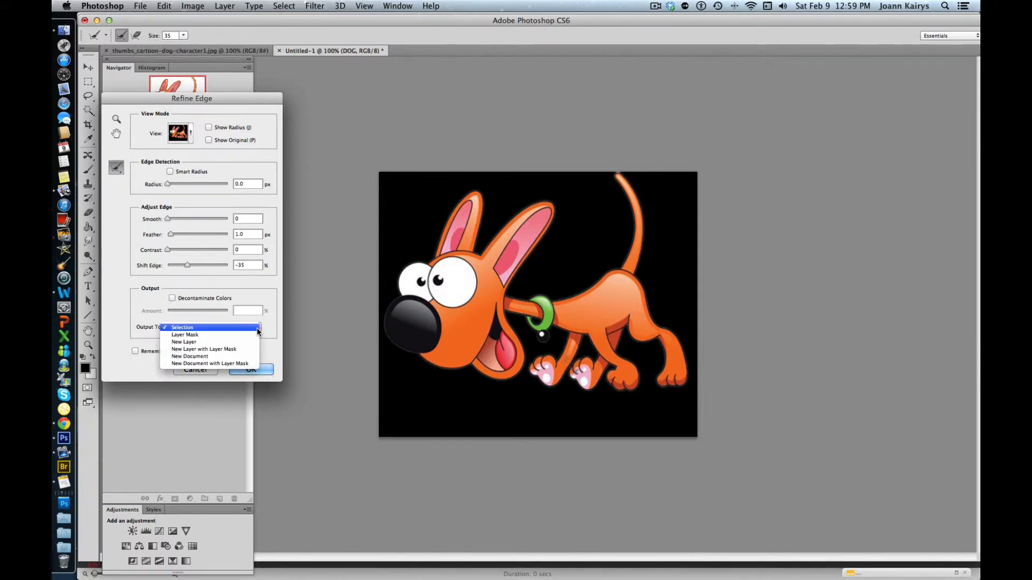
left_click(183, 343)
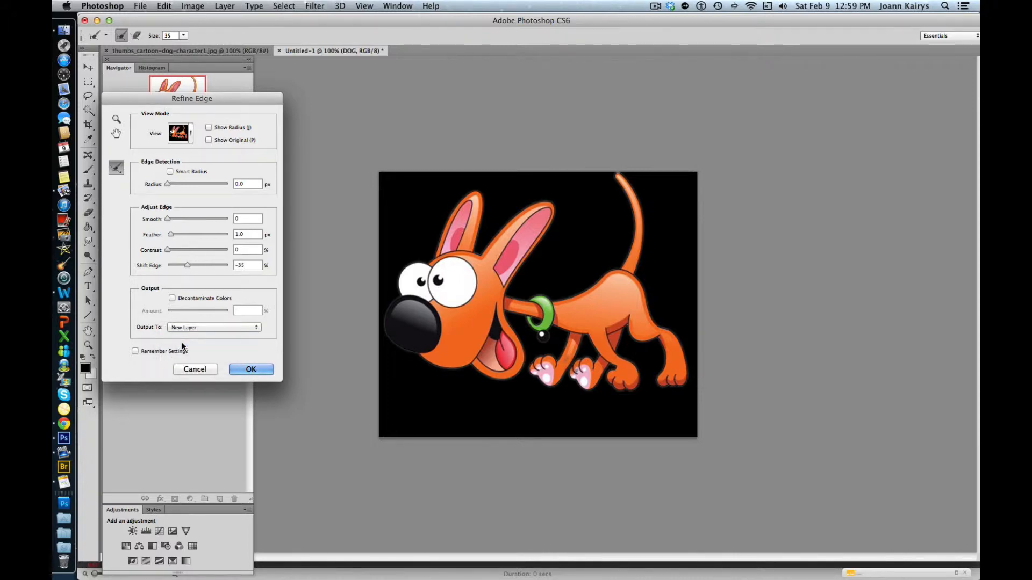
left_click(249, 371)
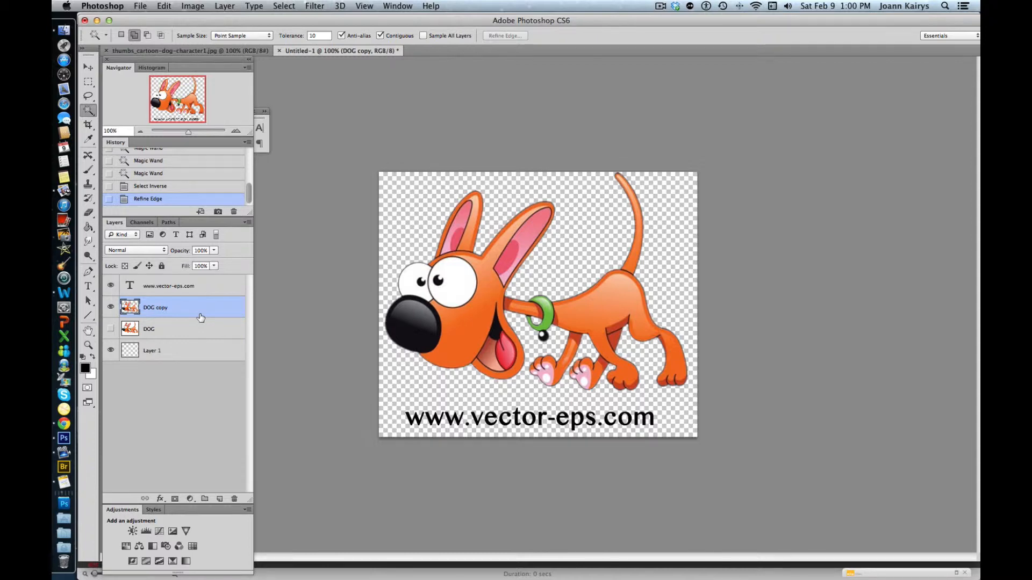
Scale the cut-out dog to about 76% width and 63% height, and move it higher above the web address text.
key("super+t")
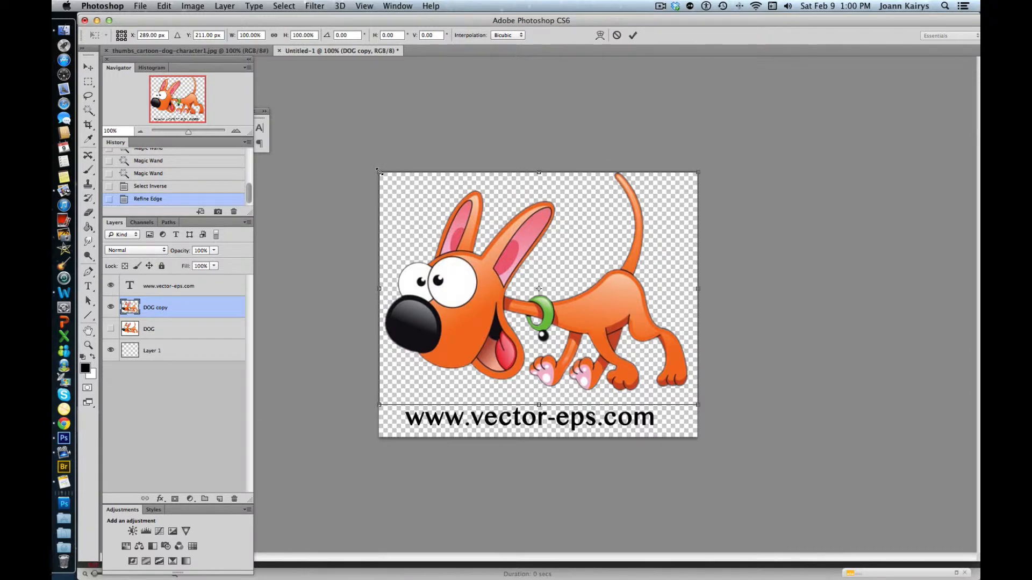
left_click_drag(378, 172, 476, 270)
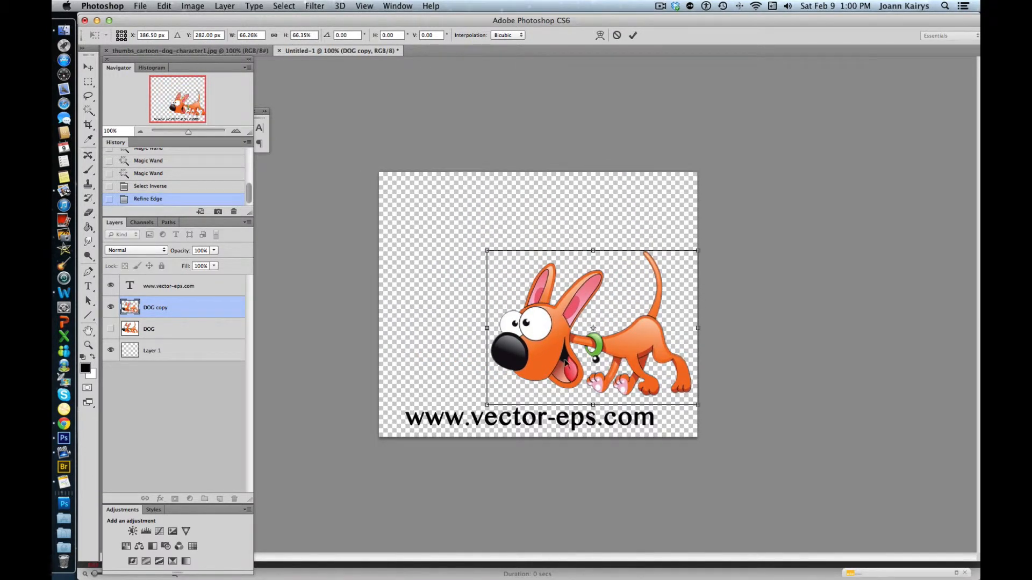
left_click_drag(547, 353, 485, 312)
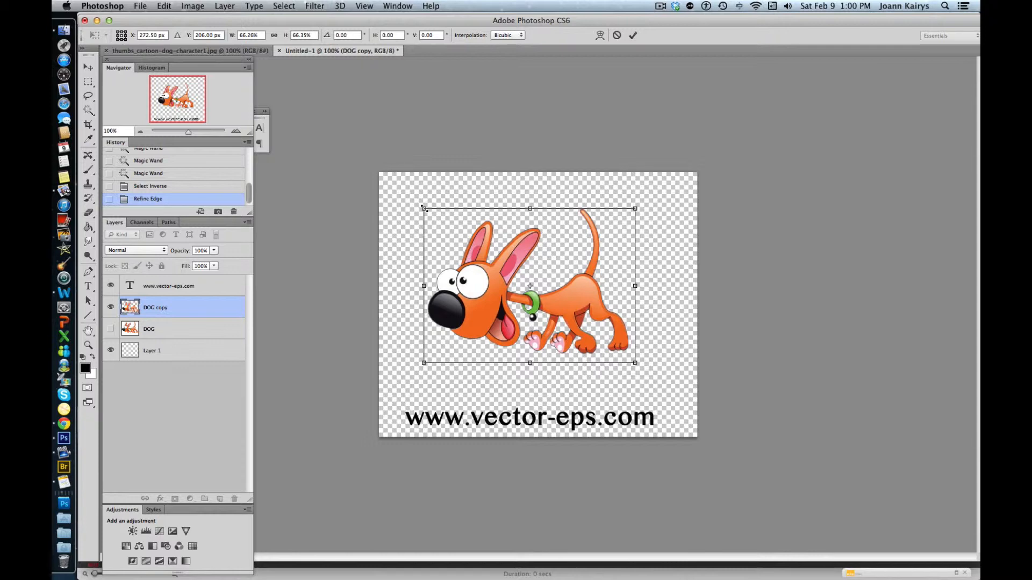
left_click_drag(424, 208, 395, 217)
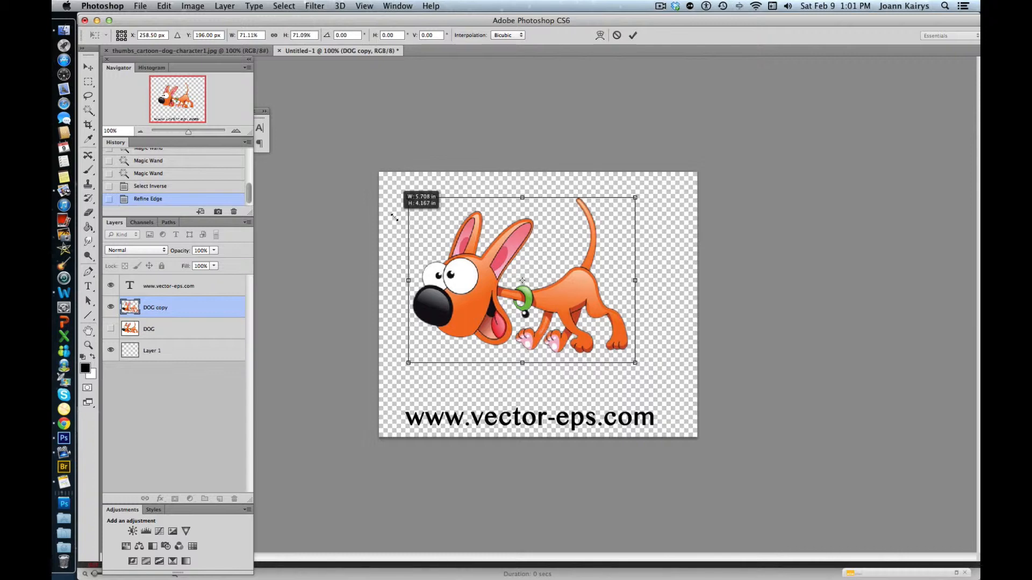
left_click_drag(394, 217, 395, 218)
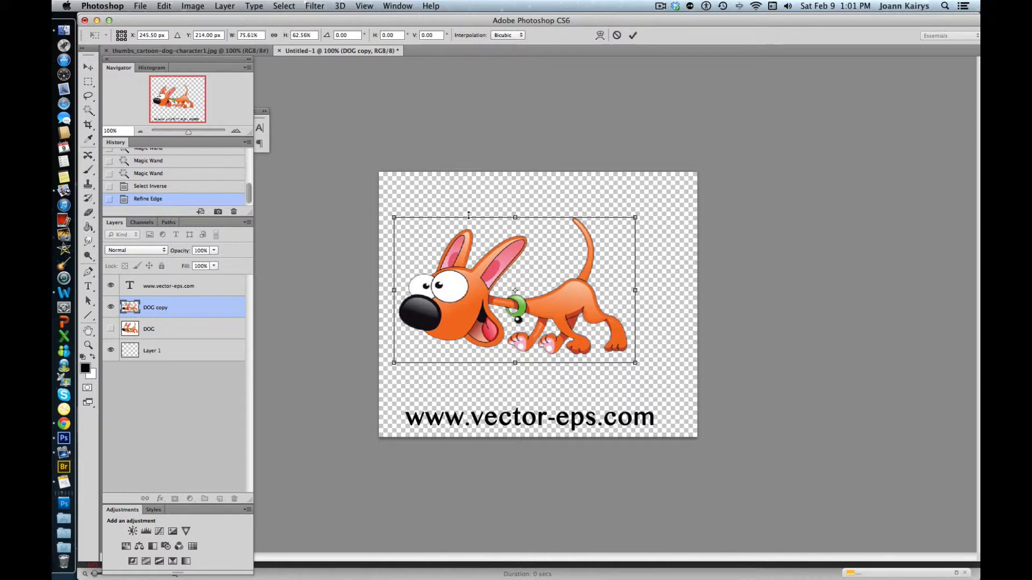
left_click(632, 36)
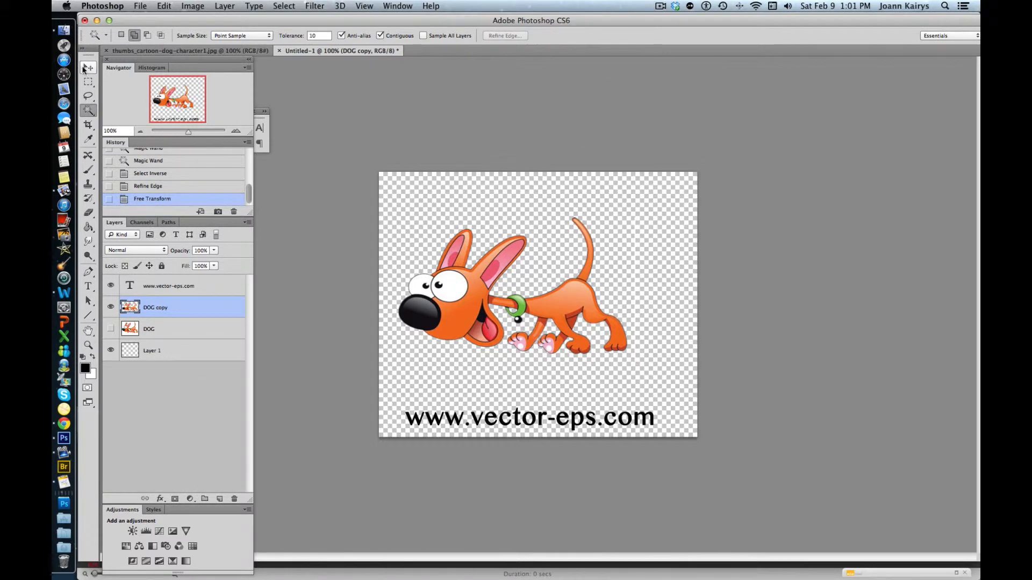
left_click(87, 68)
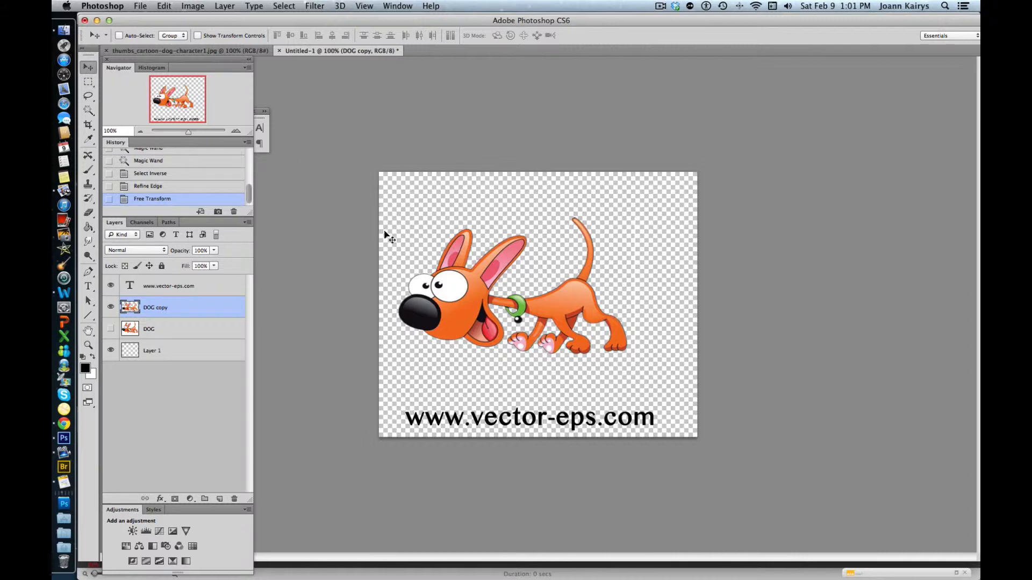
left_click_drag(585, 306, 599, 280)
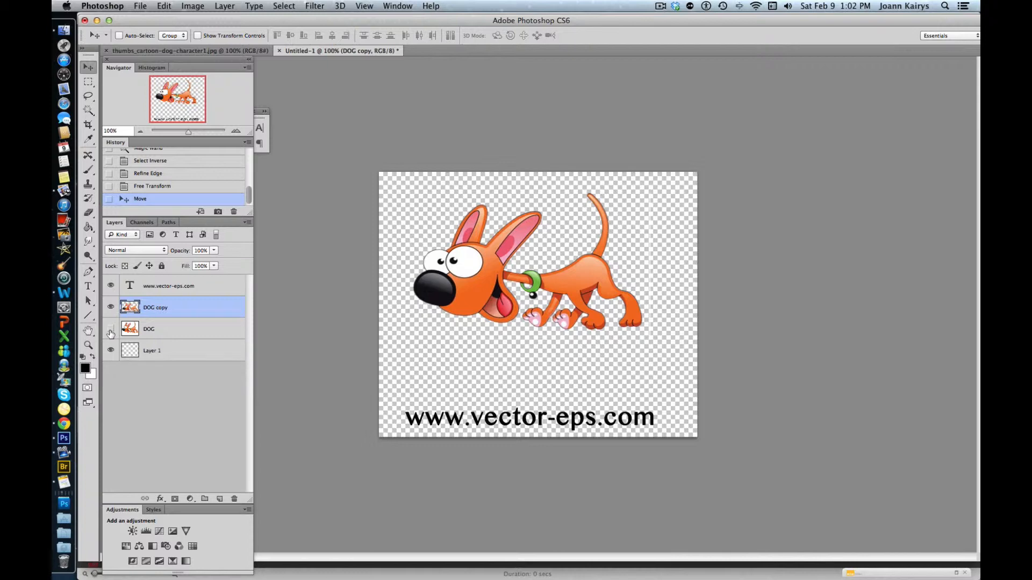
Compare the original DOG layer with the cut-out DOG copy by showing and hiding each in turn.
left_click(111, 330)
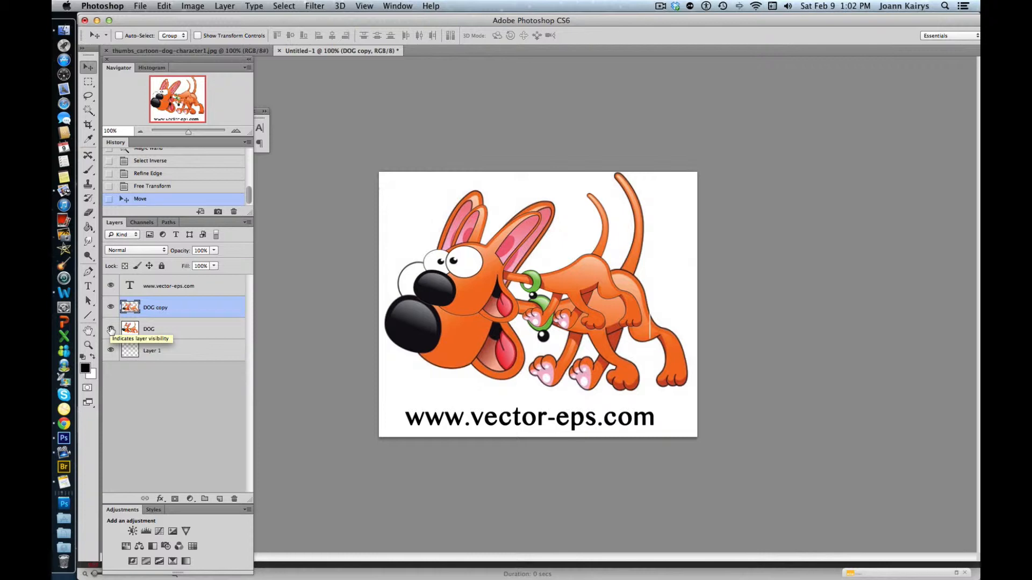
left_click(110, 330)
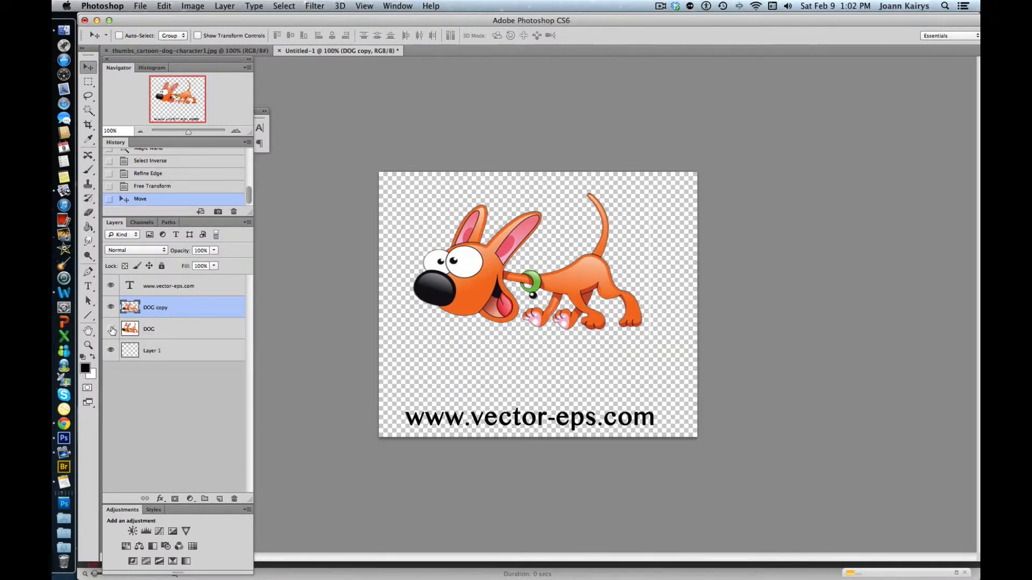
left_click(111, 329)
left_click(111, 307)
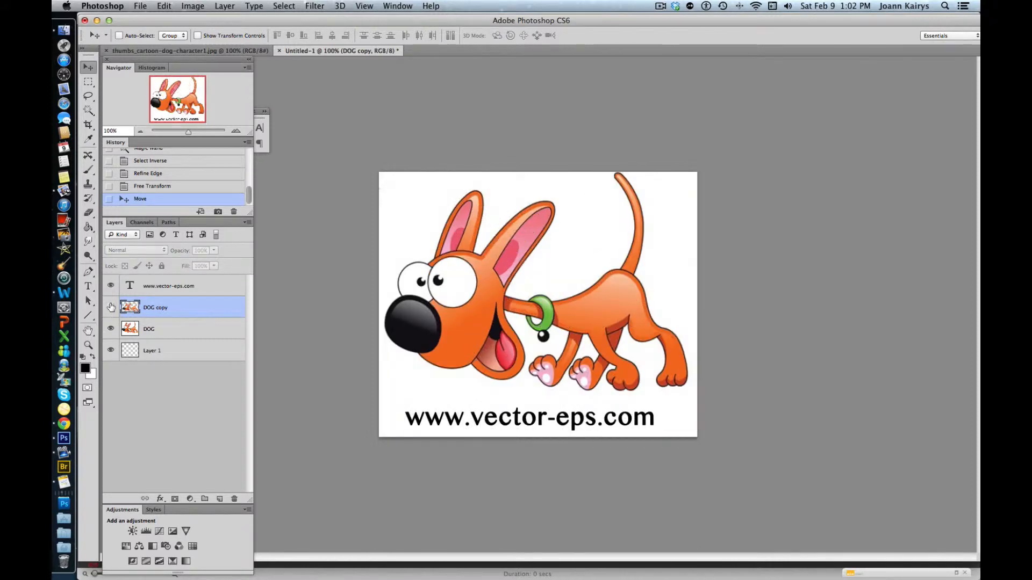
left_click(112, 307)
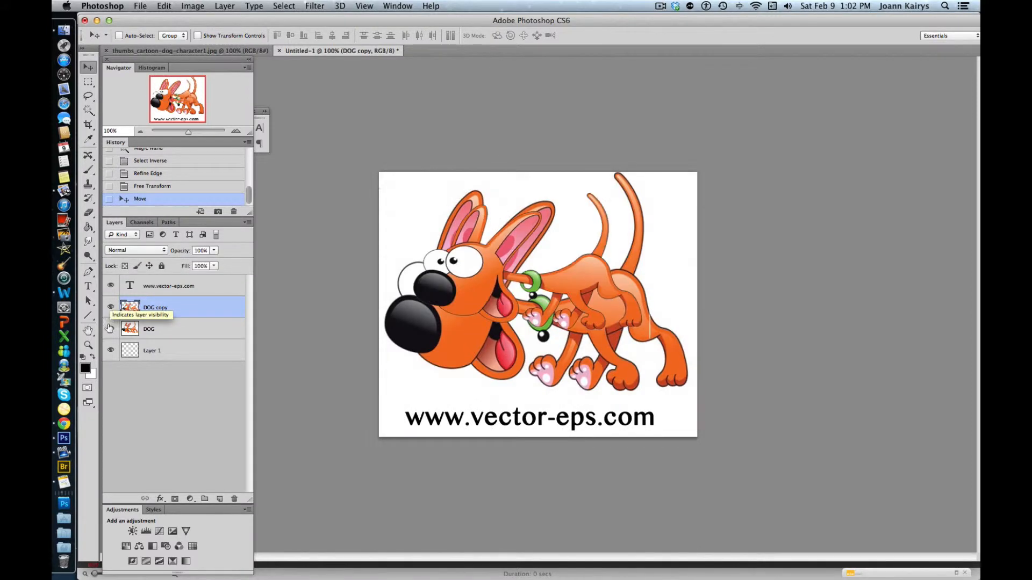
left_click(112, 330)
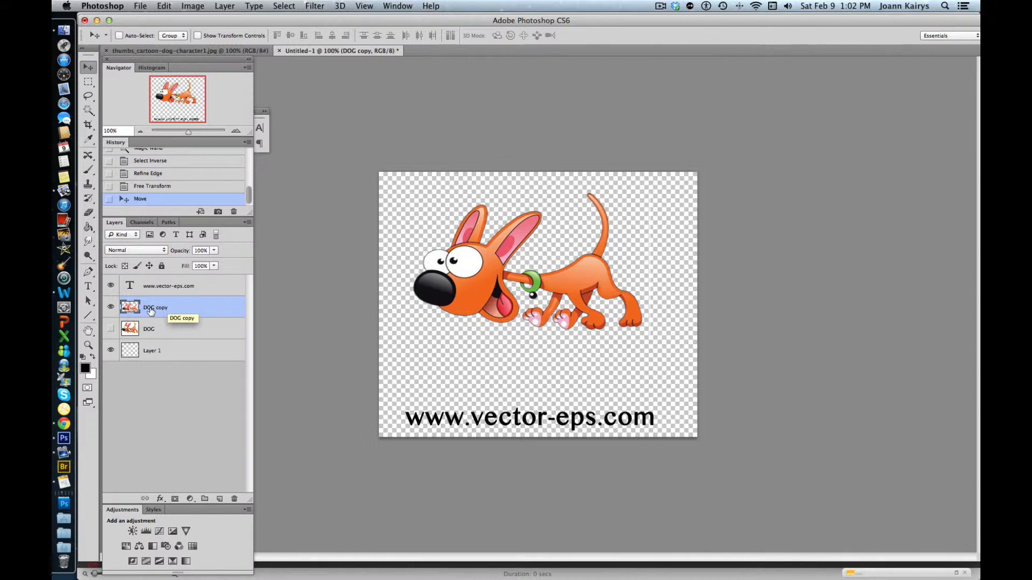
Add a layer mask to the DOG copy layer and brush black on it in the empty area beside the dog's tail.
left_click(175, 500)
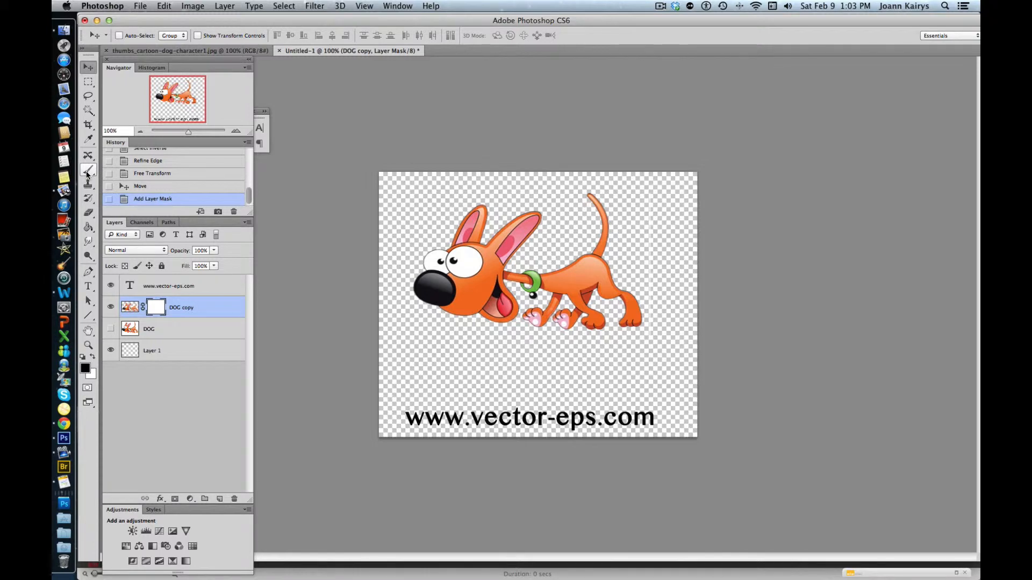
left_click_drag(88, 175, 127, 172)
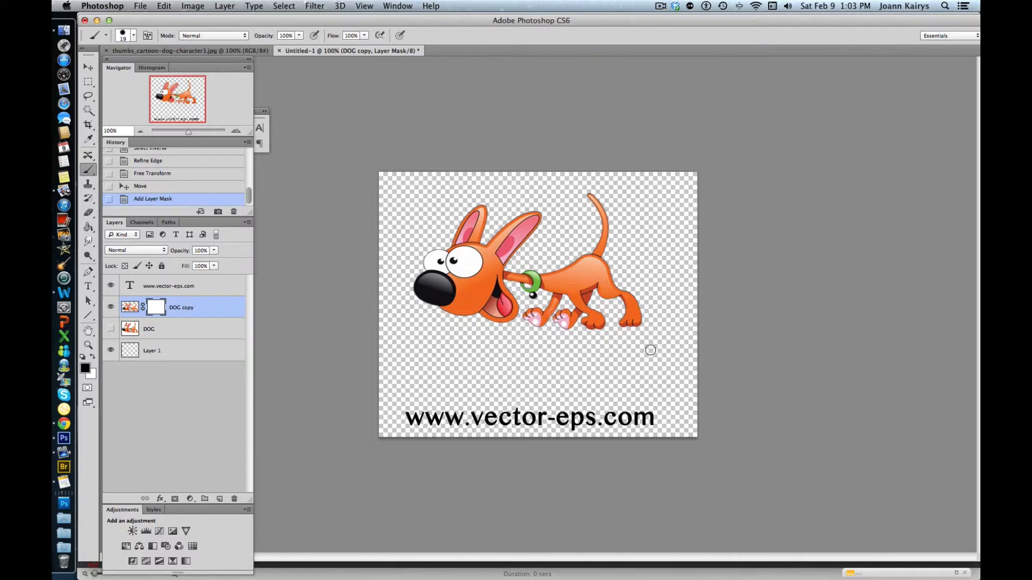
left_click(653, 215)
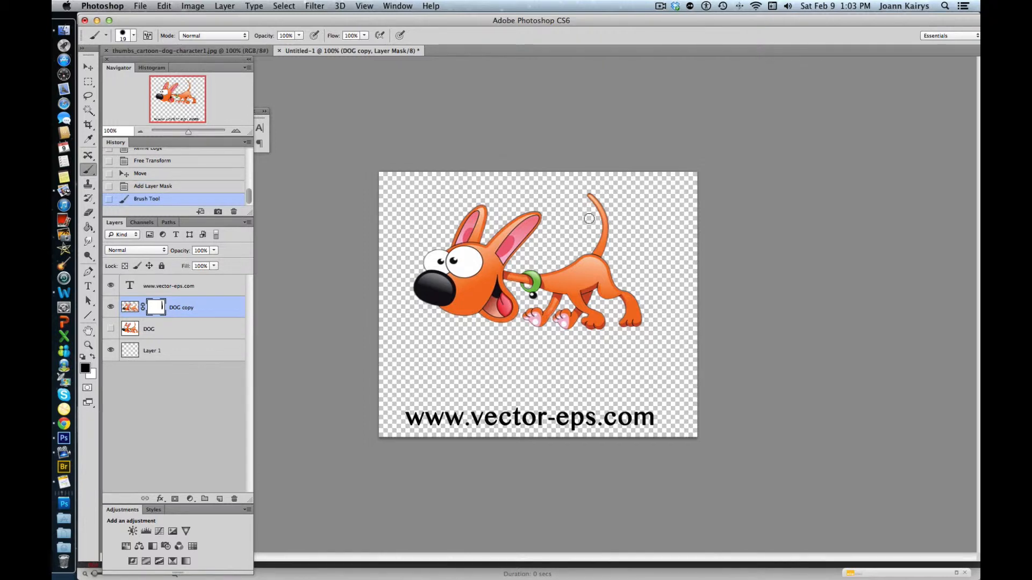
left_click(111, 308)
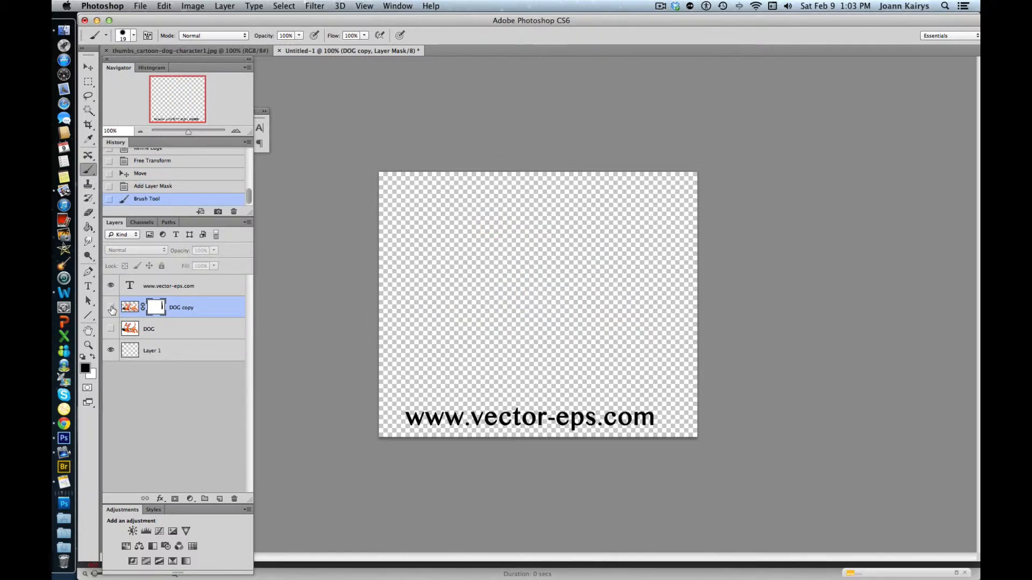
left_click(111, 309)
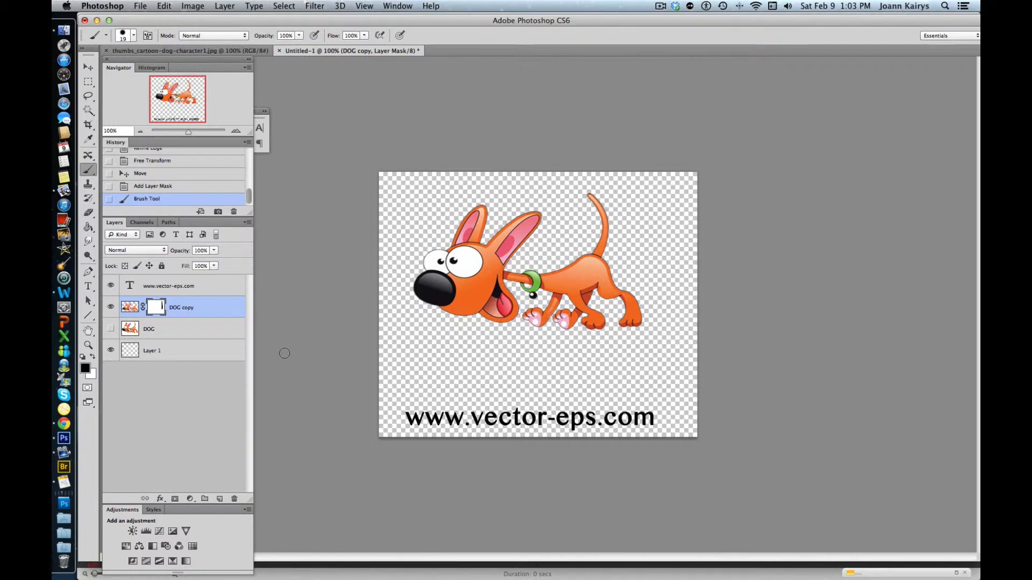
Turn on the Drop Shadow effect for the DOG copy layer, toggling it off and on to compare.
double_click(207, 312)
left_click_drag(850, 171, 855, 83)
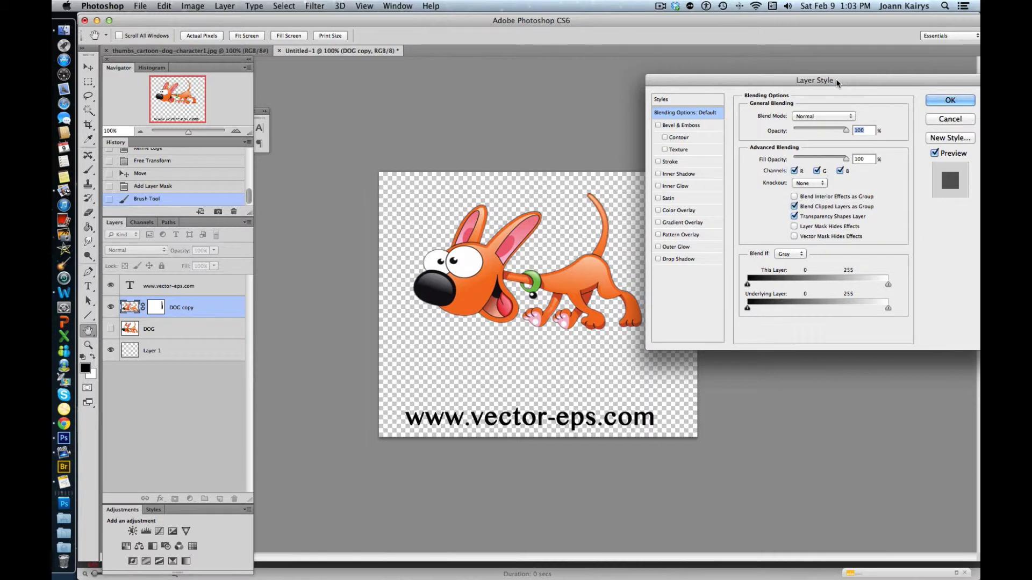
left_click(658, 260)
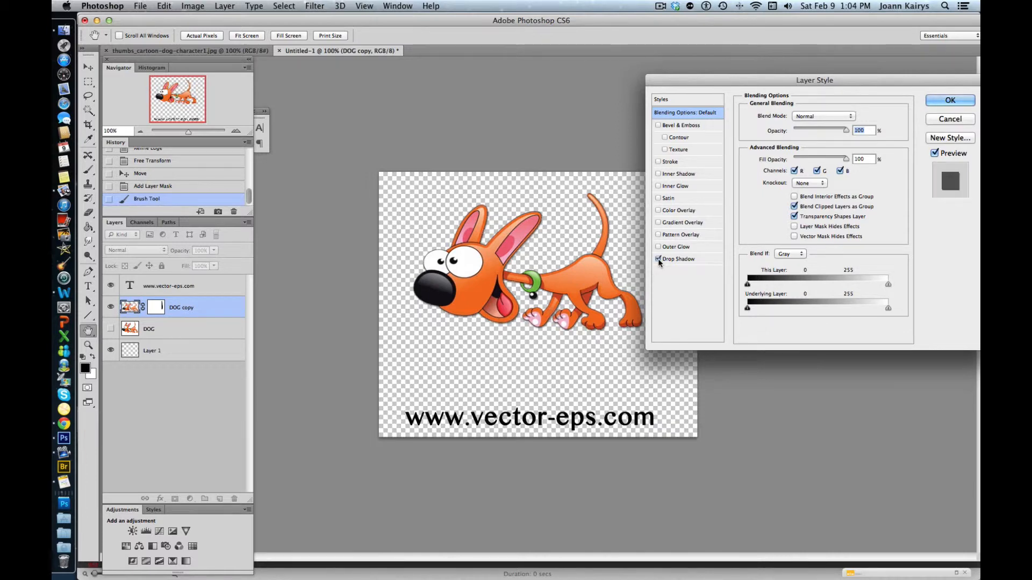
left_click(670, 259)
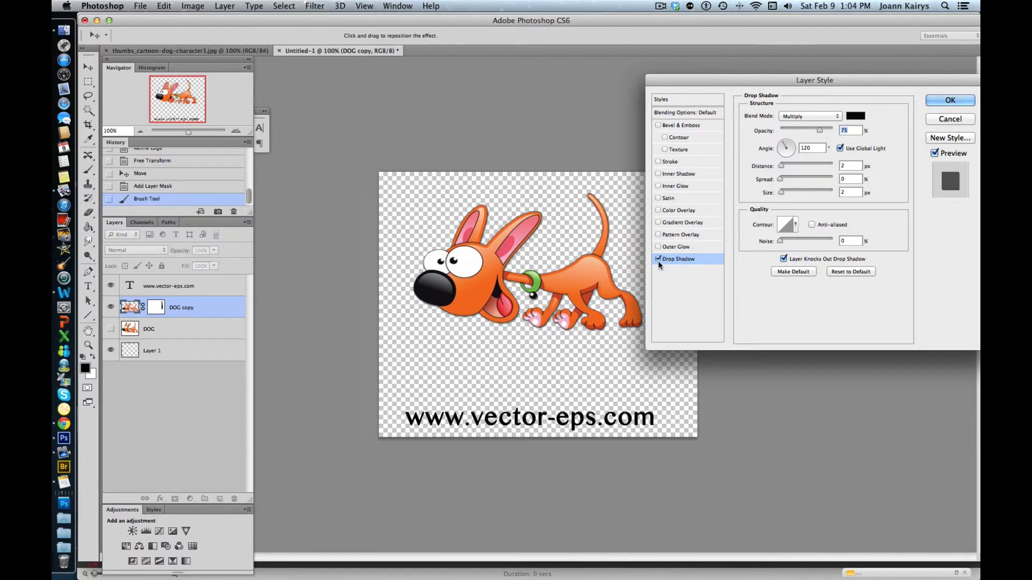
left_click(658, 259)
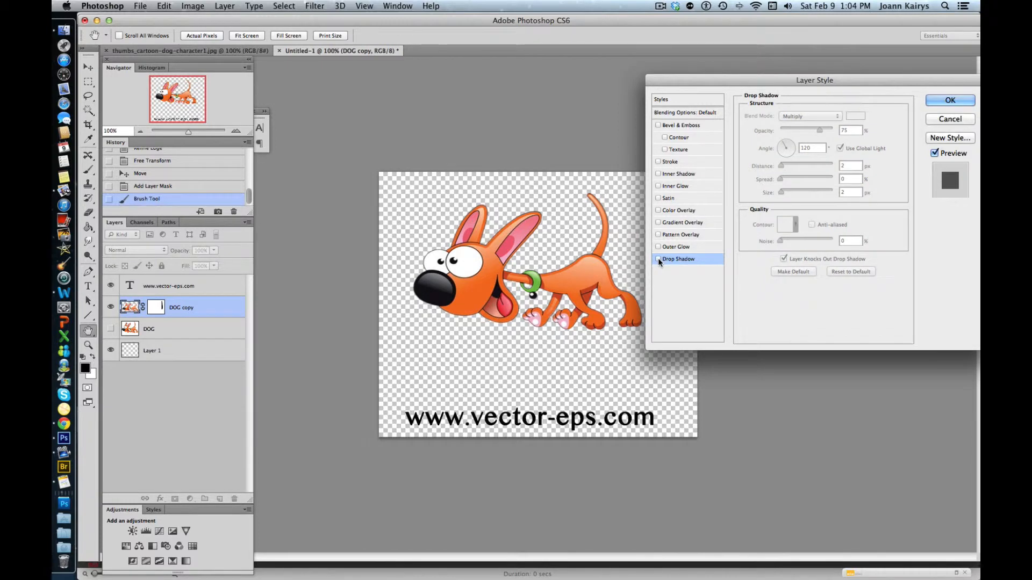
left_click(658, 259)
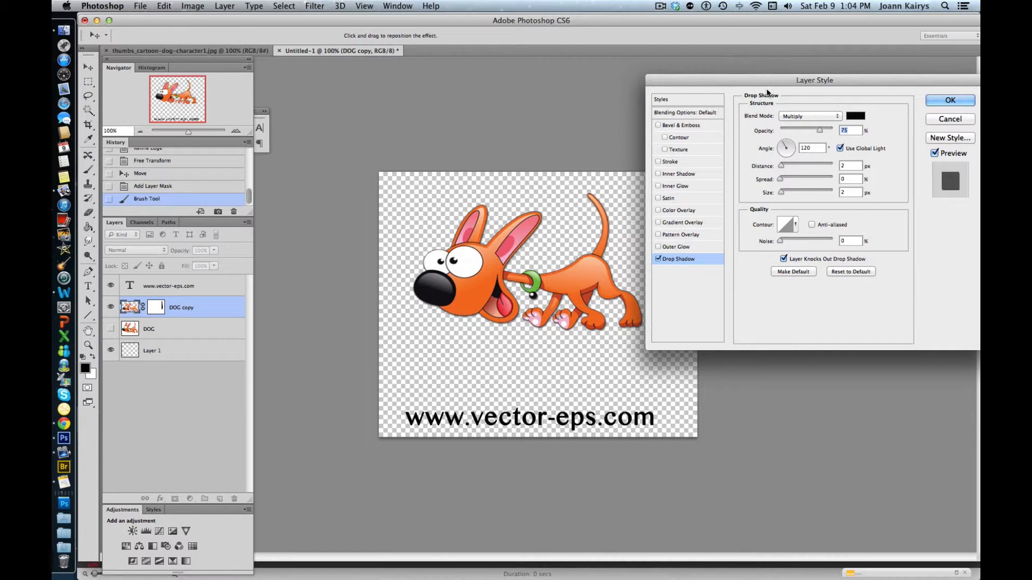
left_click_drag(767, 80, 765, 82)
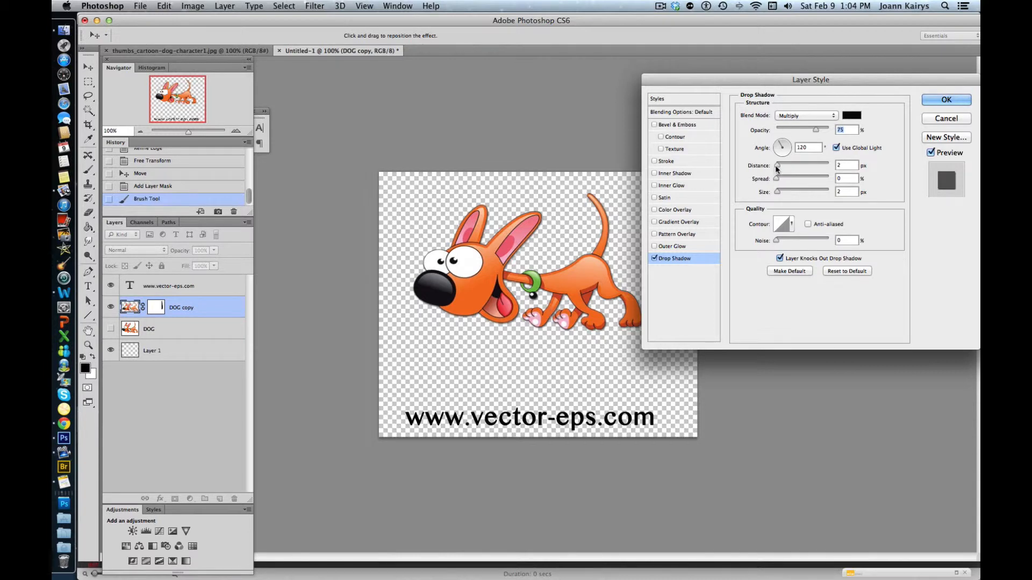
Adjust the dog's drop shadow to an angle of 131° and a distance of 102 px.
left_click_drag(778, 168, 782, 143)
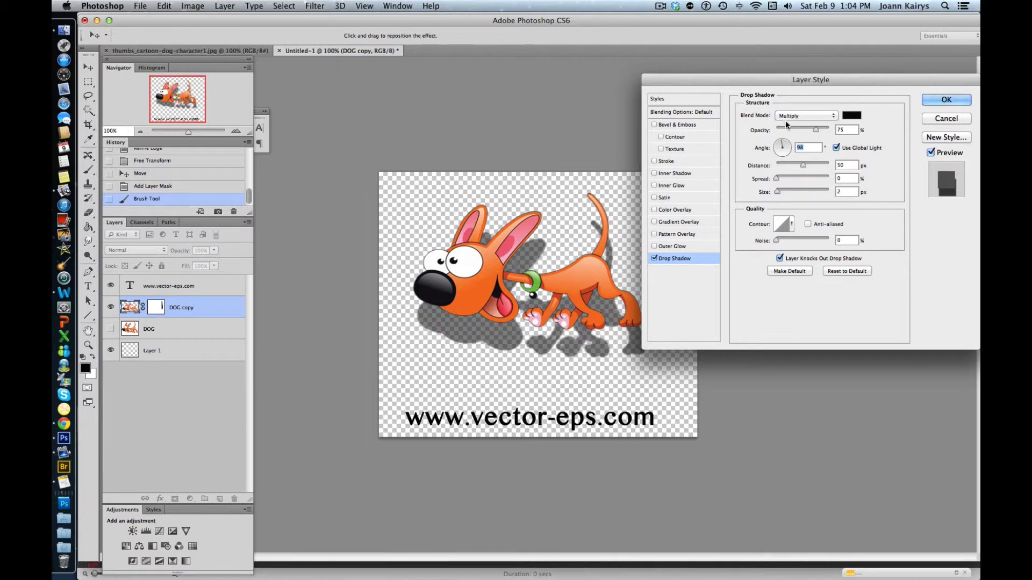
left_click_drag(774, 82, 788, 68)
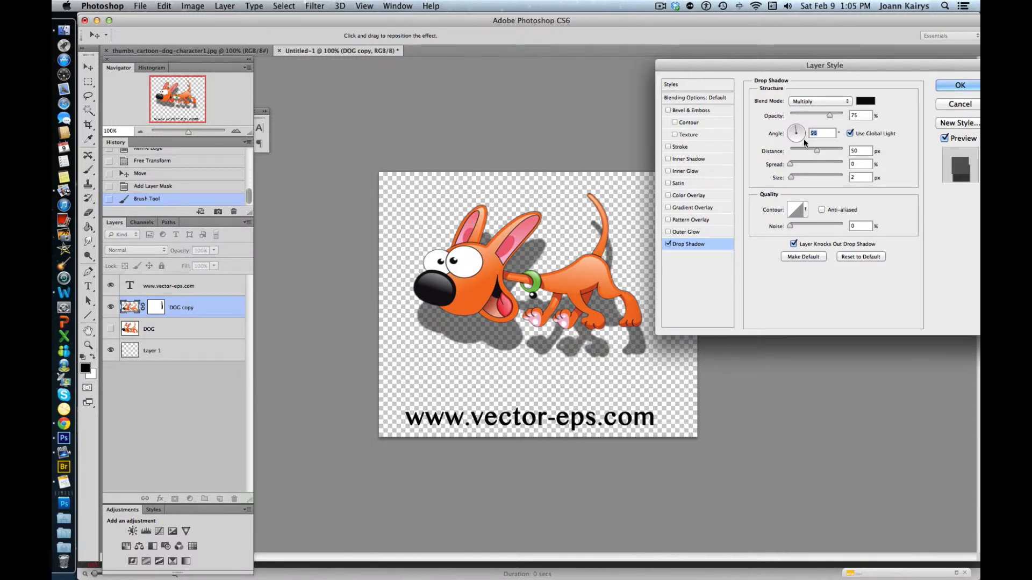
left_click_drag(819, 154, 794, 133)
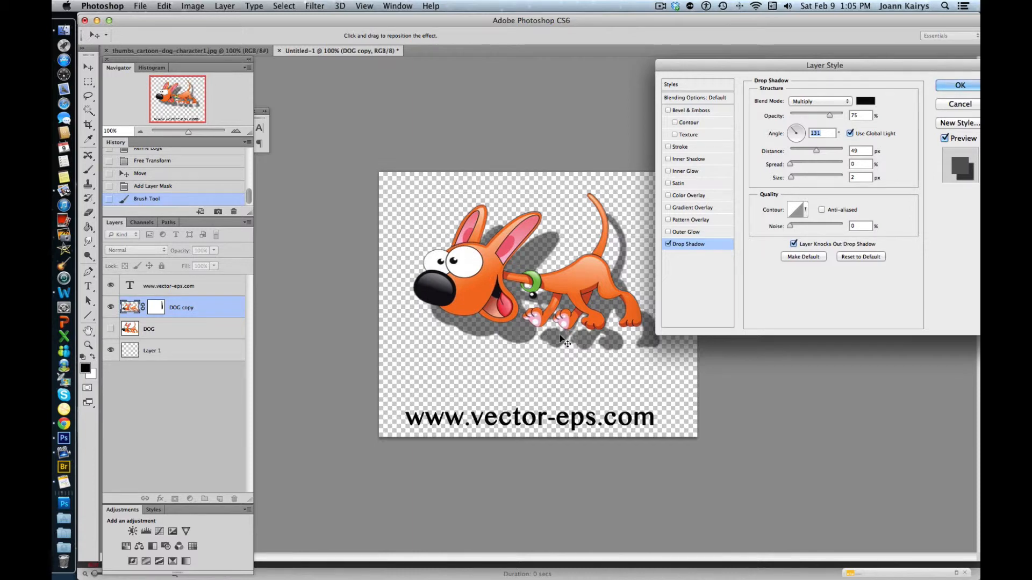
left_click_drag(815, 150, 830, 150)
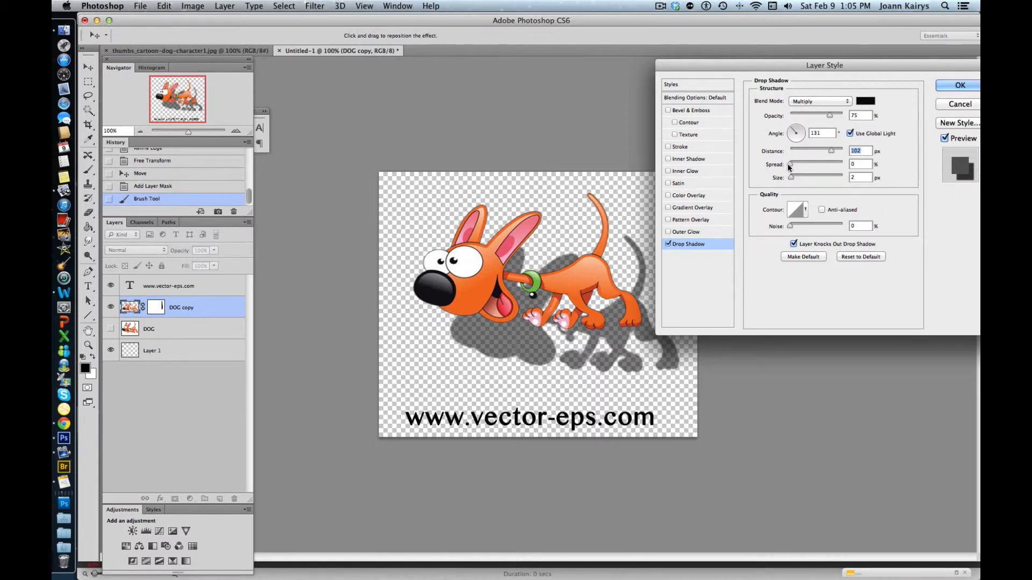
Try the shadow's spread at 100%, return it to 0%, set the size to 0 px, and apply the layer style.
left_click_drag(789, 166, 870, 176)
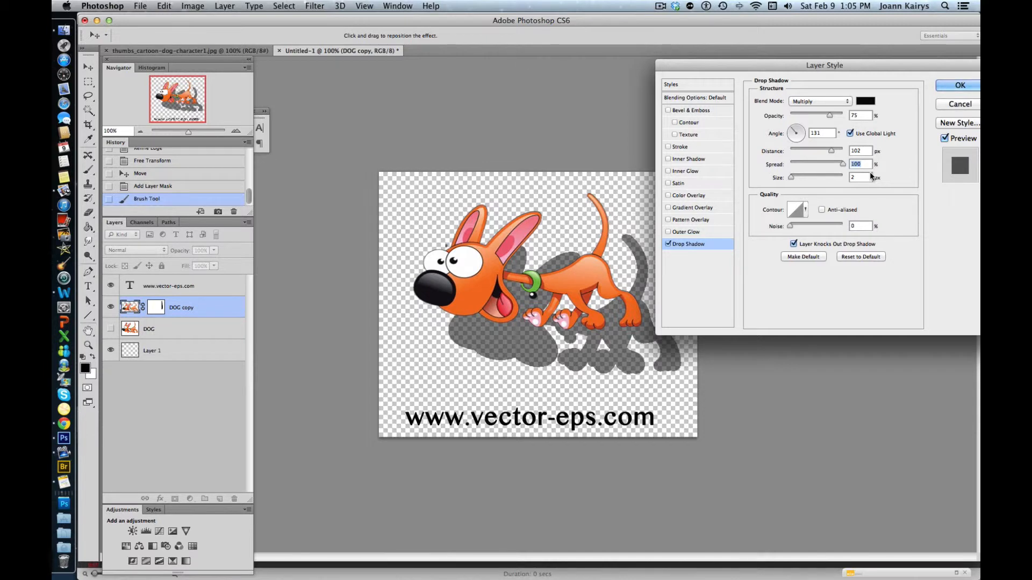
left_click_drag(842, 164, 795, 170)
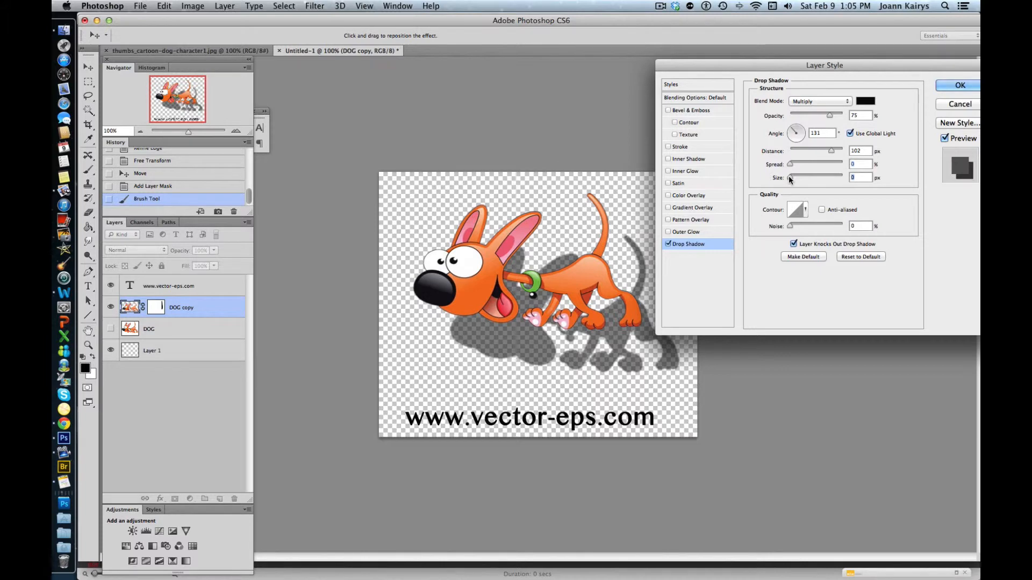
mouse_move(789, 177)
left_mouse_down()
mouse_move(809, 180)
mouse_move(788, 179)
left_mouse_up()
left_click(953, 87)
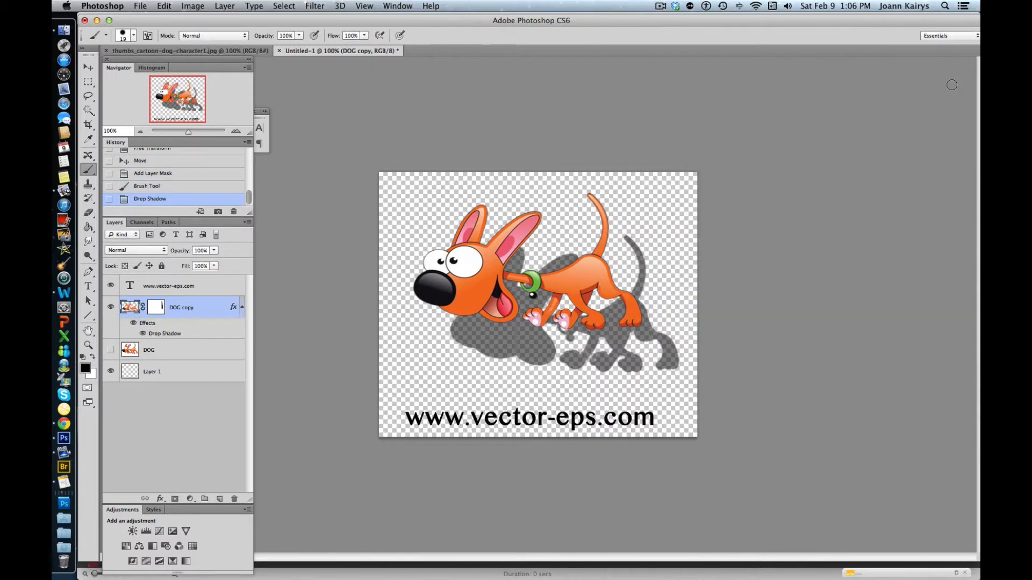
Convert the DOG copy layer's drop shadow effect into a separate layer.
right_click(162, 337)
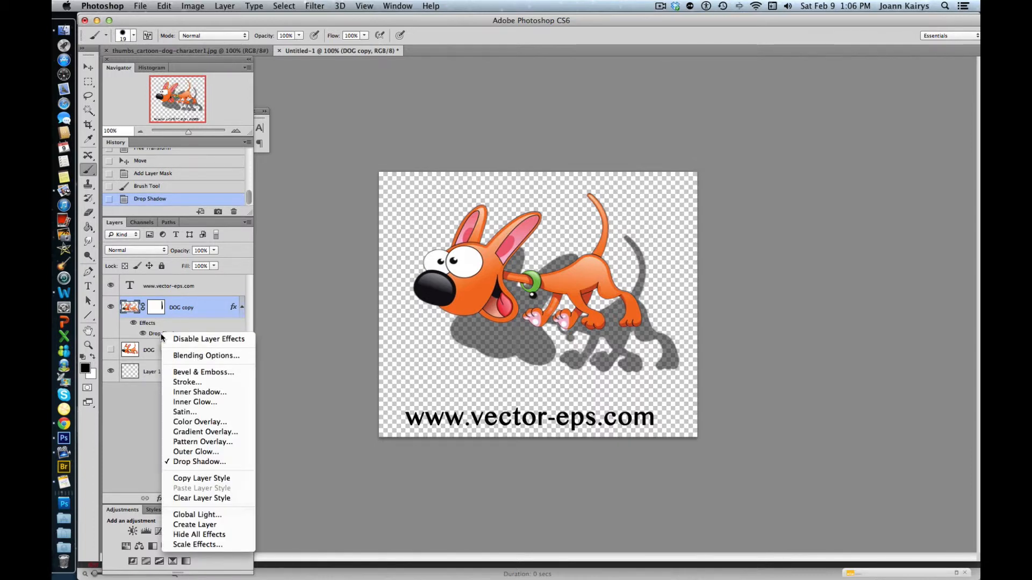
left_click(195, 525)
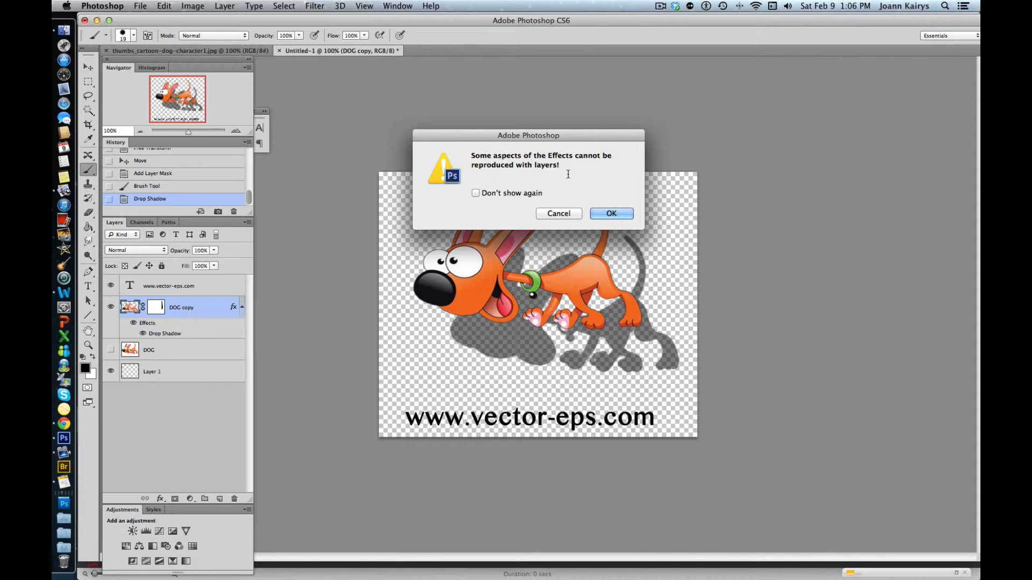
left_click(611, 214)
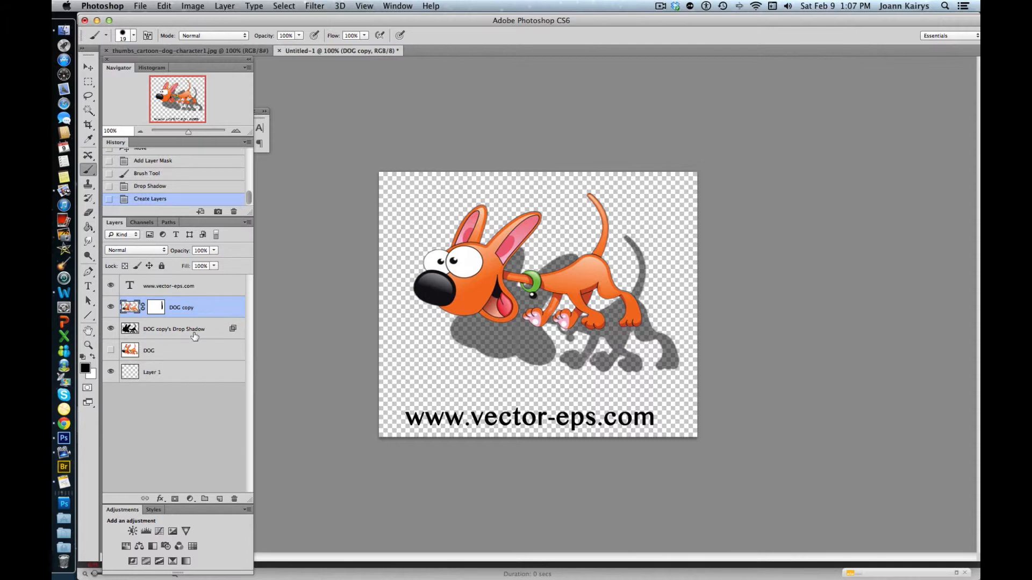
Move the separate drop shadow layer up and to the left, closer behind the dog.
left_click(87, 68)
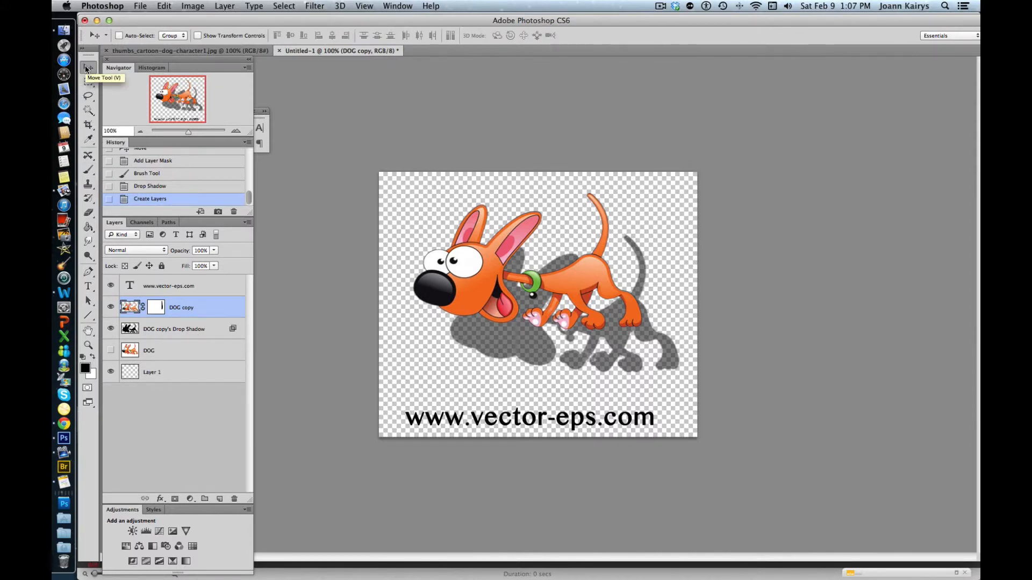
left_click(194, 333)
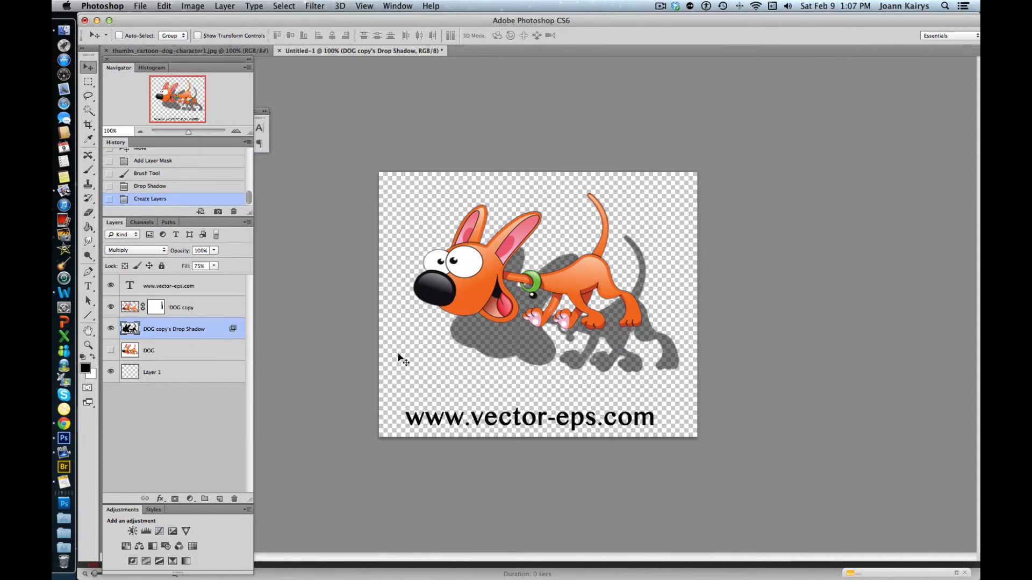
left_click_drag(508, 347, 486, 325)
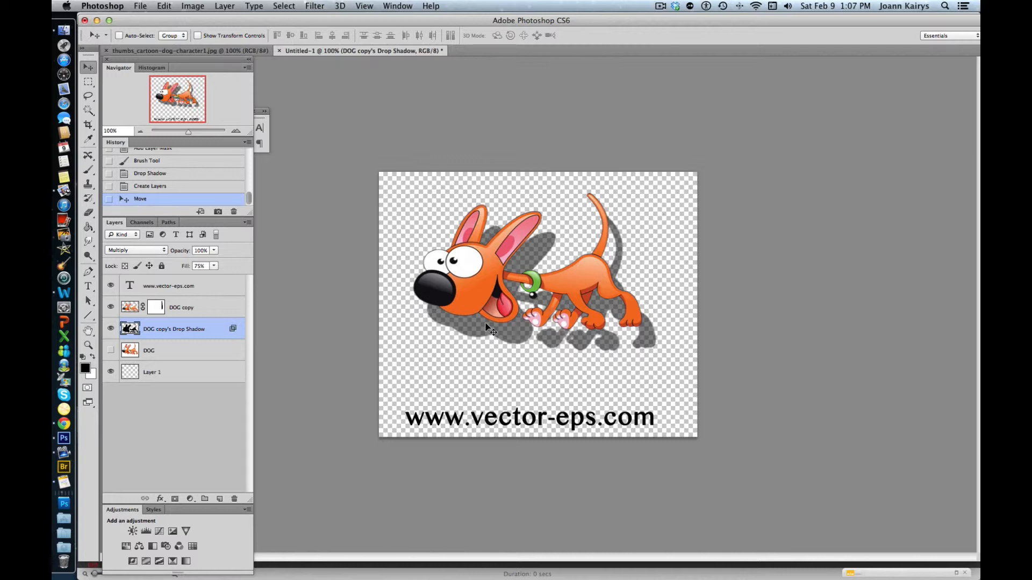
Flip the drop shadow layer vertically and move it below the dog so it starts at the feet.
key("super+t")
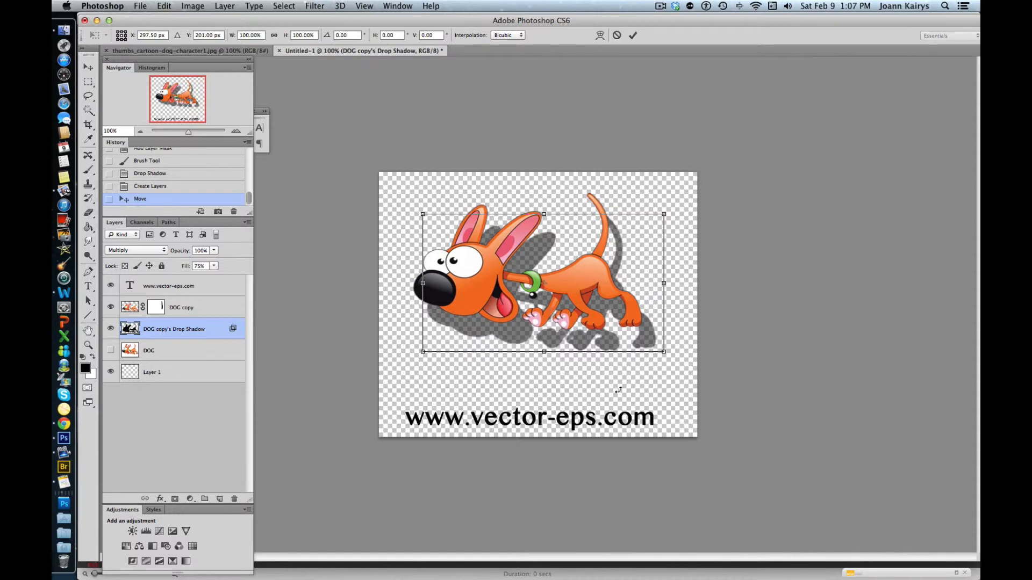
left_click(166, 6)
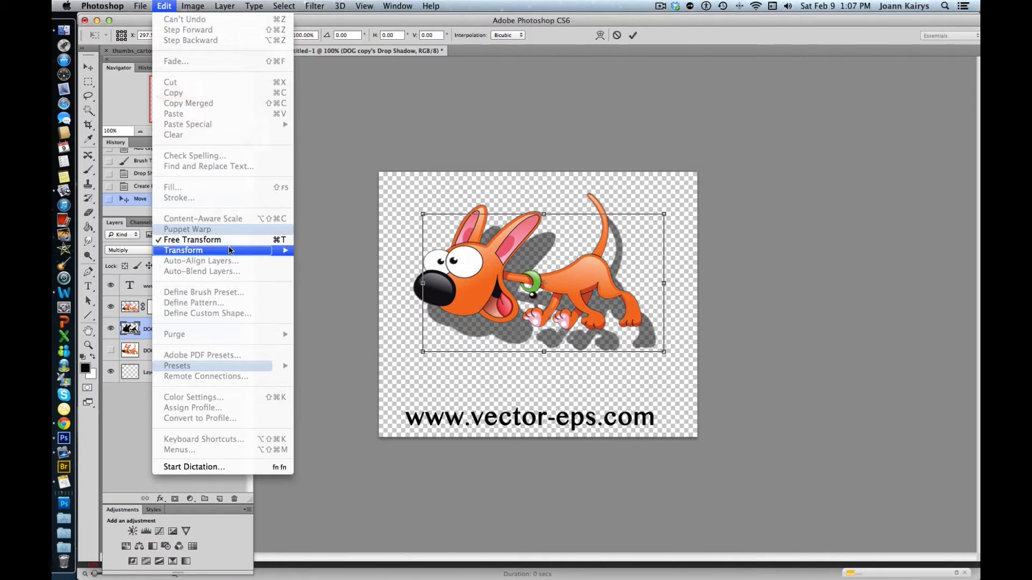
mouse_move(237, 251)
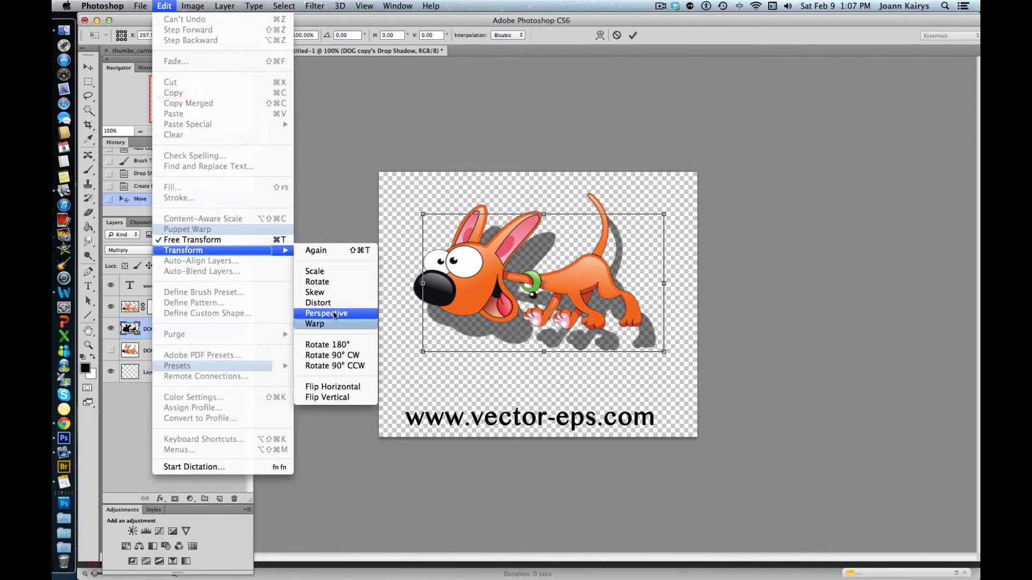
left_click(331, 399)
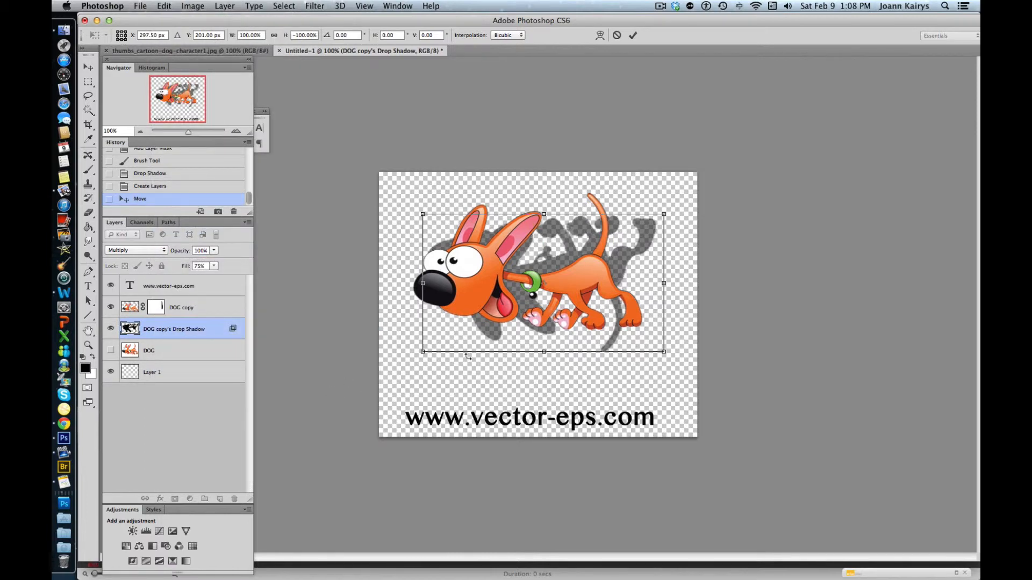
left_click_drag(565, 267, 549, 353)
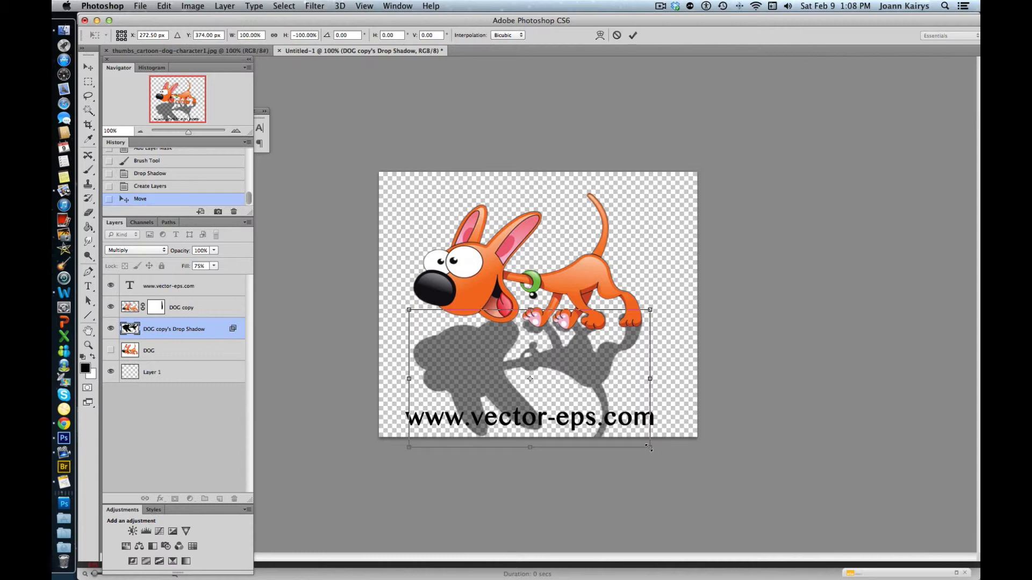
Scale the flipped shadow to about 87% width and 42% height, position it under the dog's paws, and apply the transform.
left_click_drag(650, 448, 625, 418)
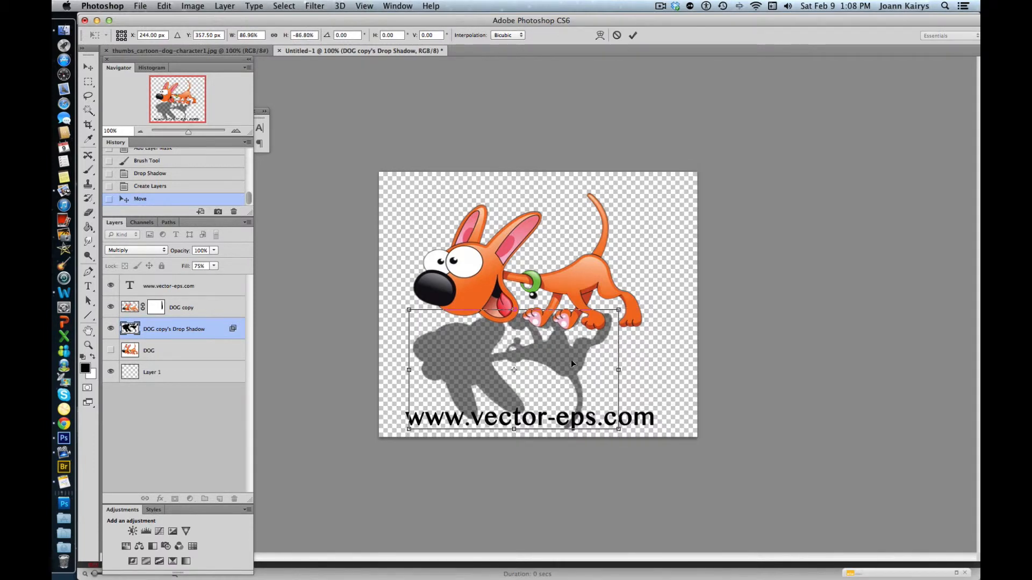
left_click_drag(571, 359, 592, 357)
left_click_drag(536, 432, 531, 368)
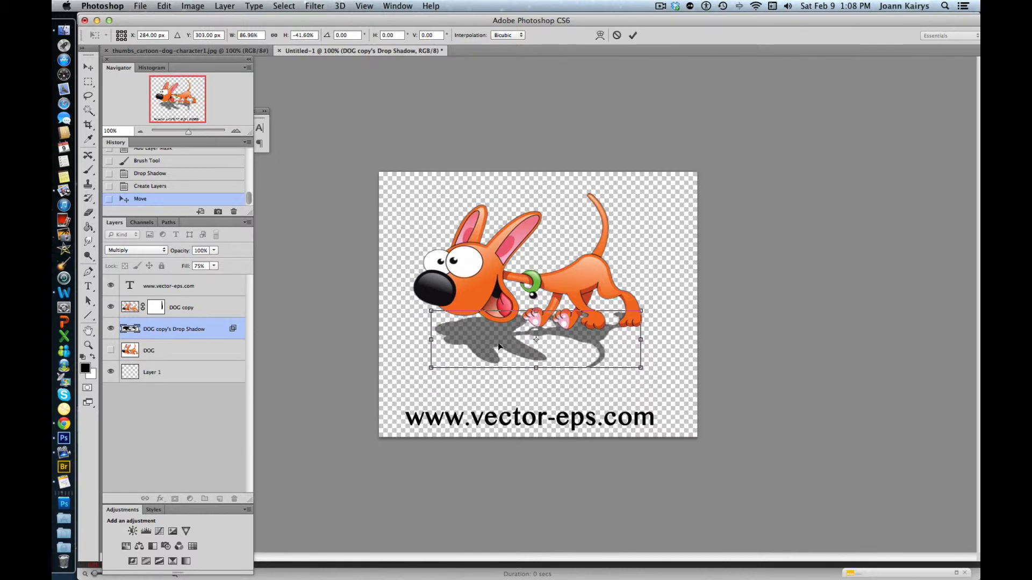
left_click_drag(483, 325, 490, 334)
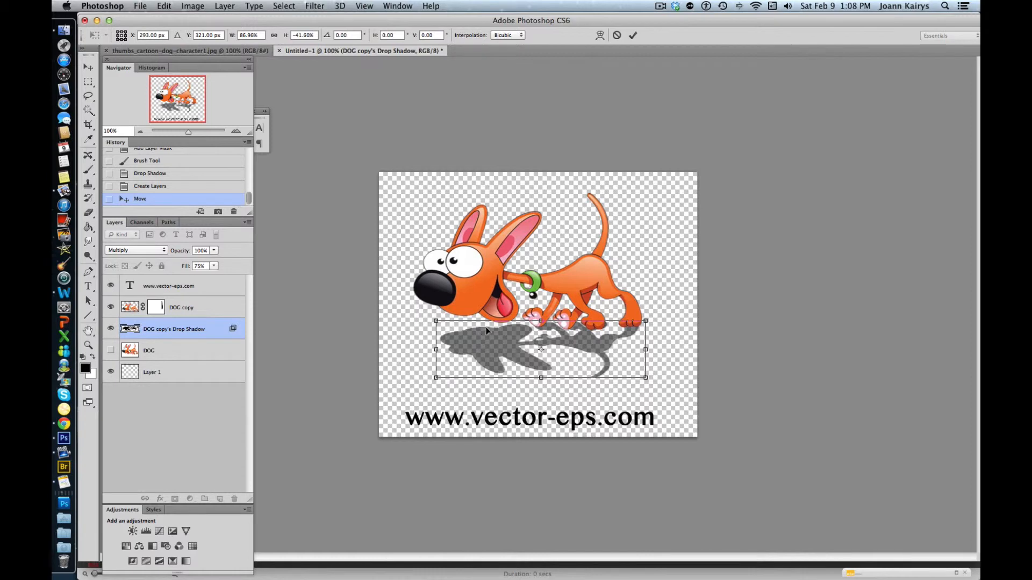
left_click(633, 34)
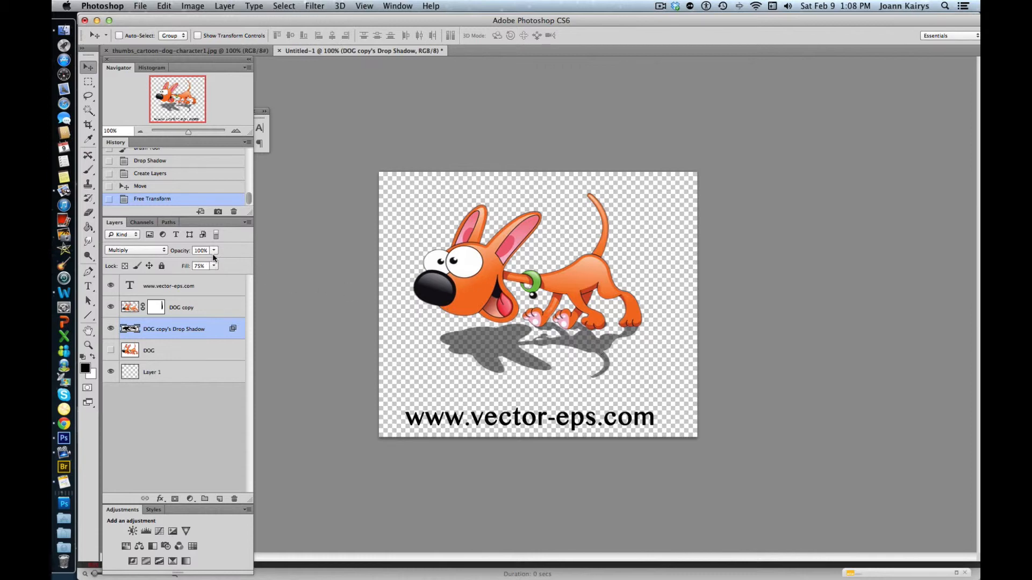
Try the shadow layer at 44% opacity and return it to 100%.
left_click_drag(215, 251, 183, 263)
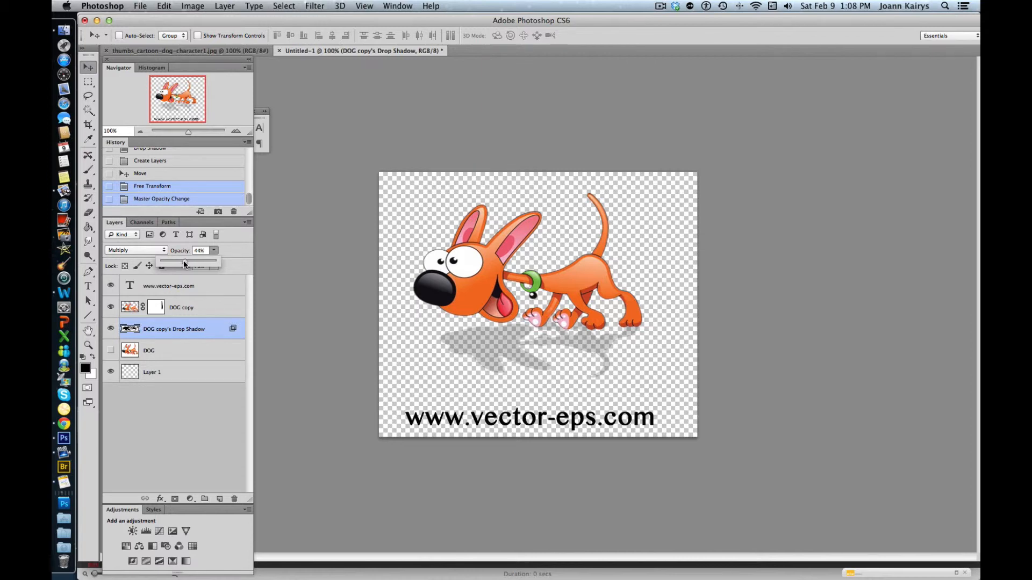
left_click_drag(199, 263, 265, 272)
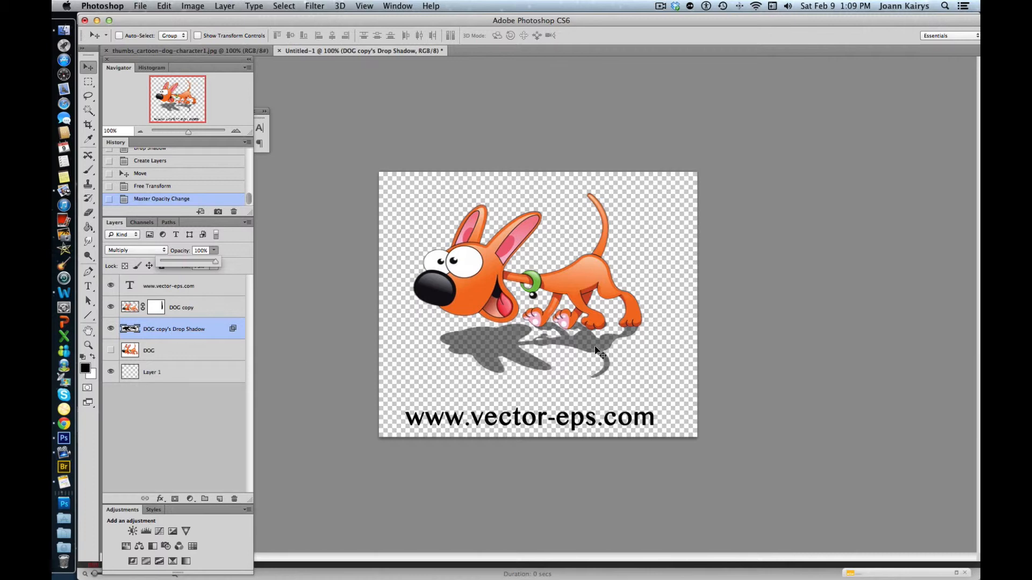
Nudge the dog's ground shadow slightly to the right and flatten it with Free Transform to about 52% height.
left_click_drag(592, 346, 631, 345)
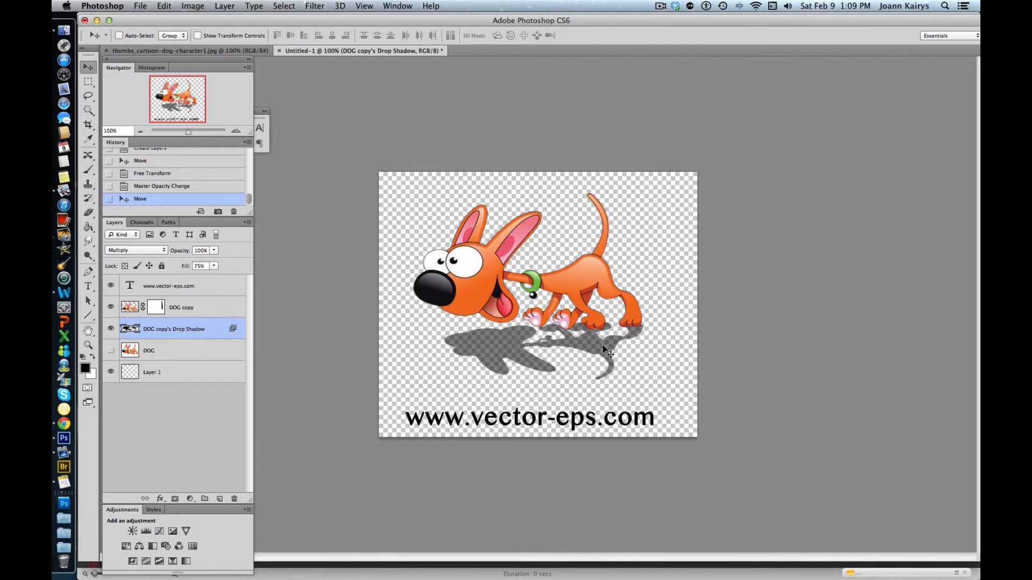
key("super+t")
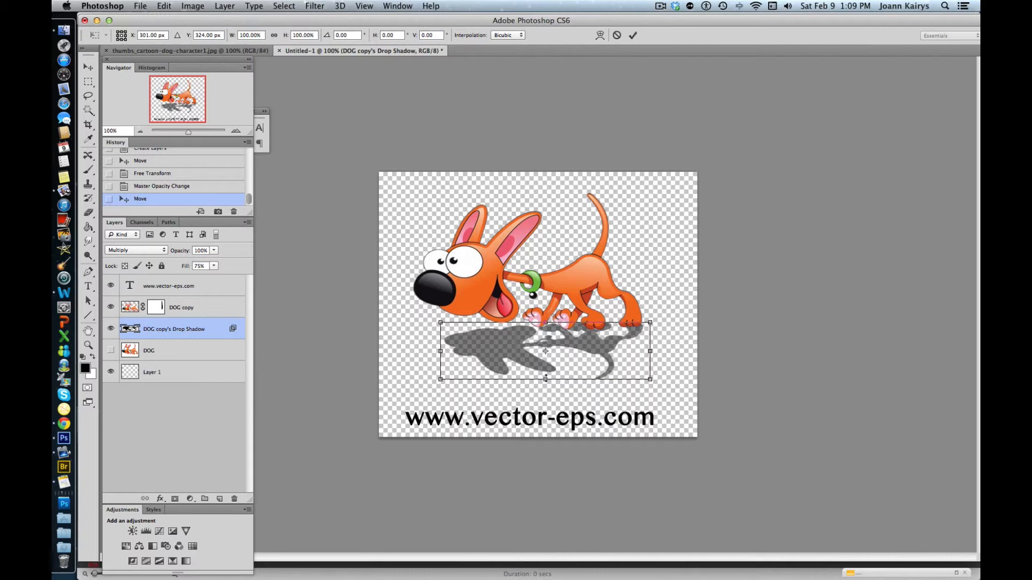
left_click_drag(546, 378, 546, 358)
left_click_drag(546, 358, 545, 353)
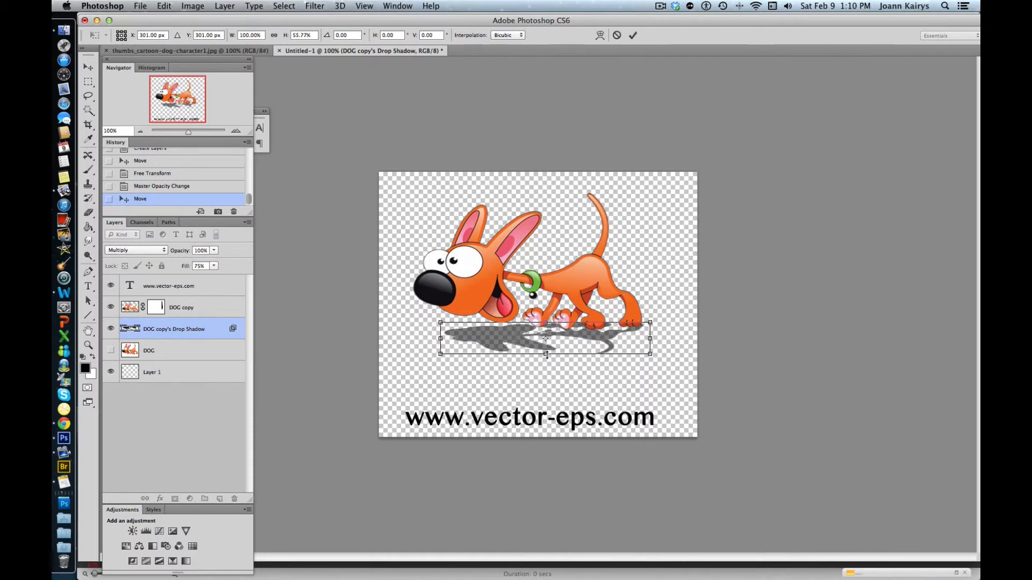
mouse_move(545, 355)
left_mouse_down()
mouse_move(539, 383)
mouse_move(533, 352)
left_mouse_up()
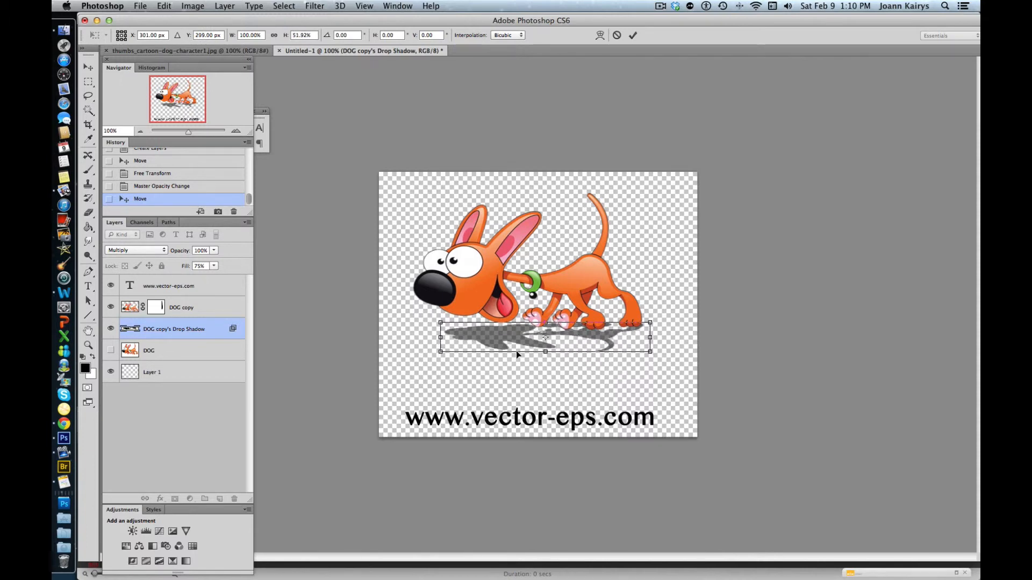
Stretch the shadow to about 119% width, apply the transform, and nudge it right so it lines up under the paws.
left_click_drag(654, 336, 673, 338)
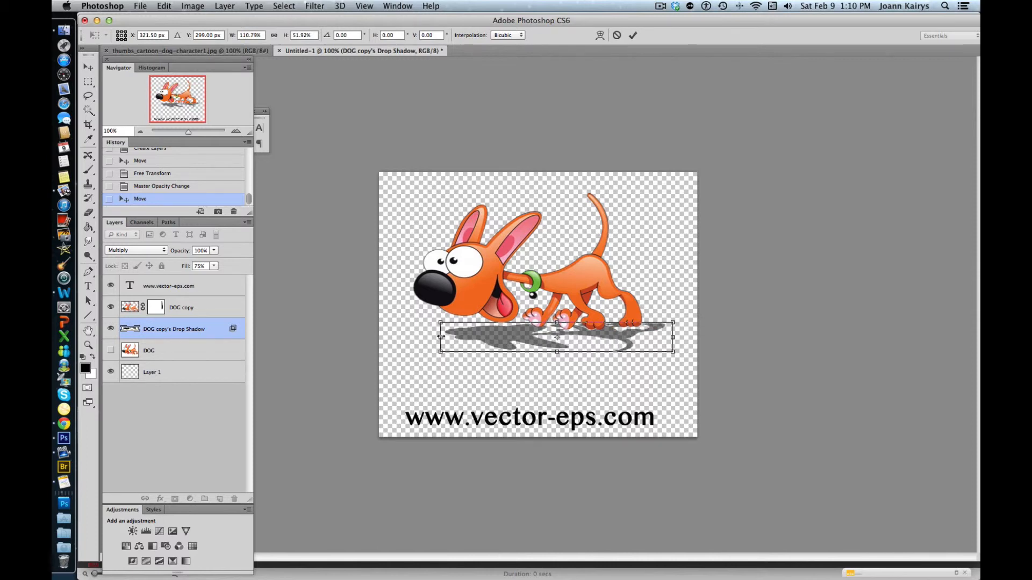
left_click_drag(441, 337, 400, 337)
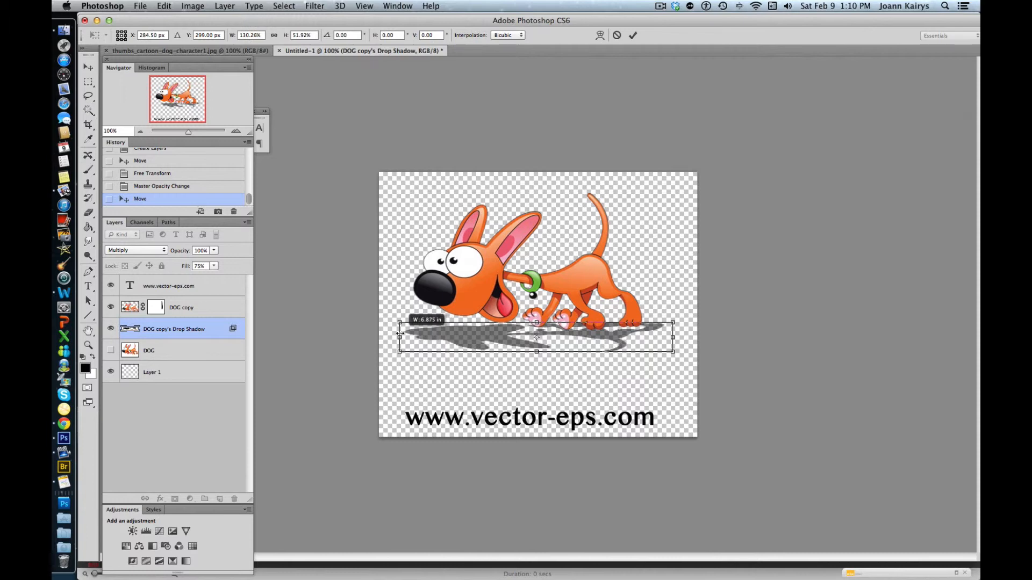
left_click_drag(675, 337, 590, 338)
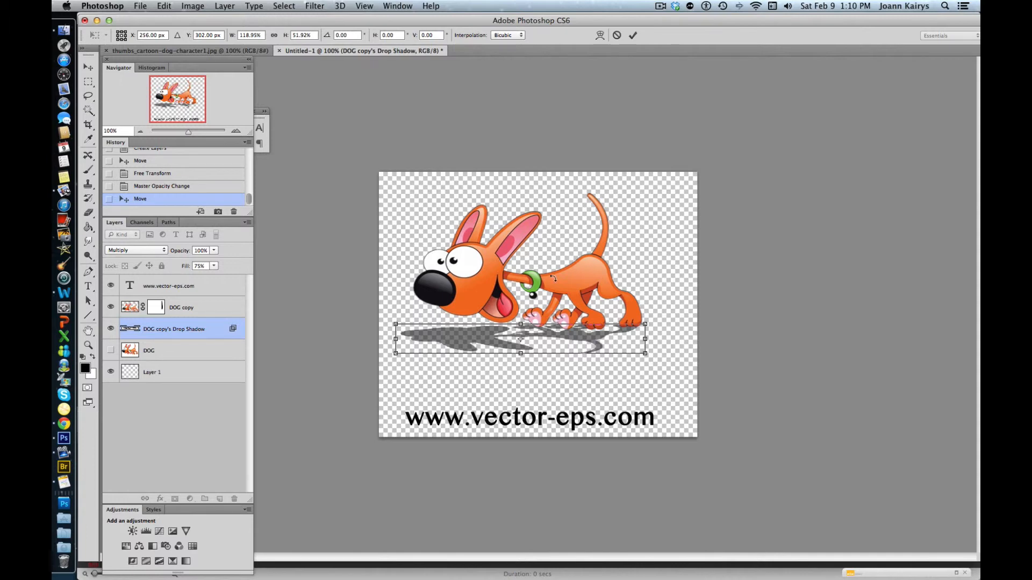
left_click(633, 35)
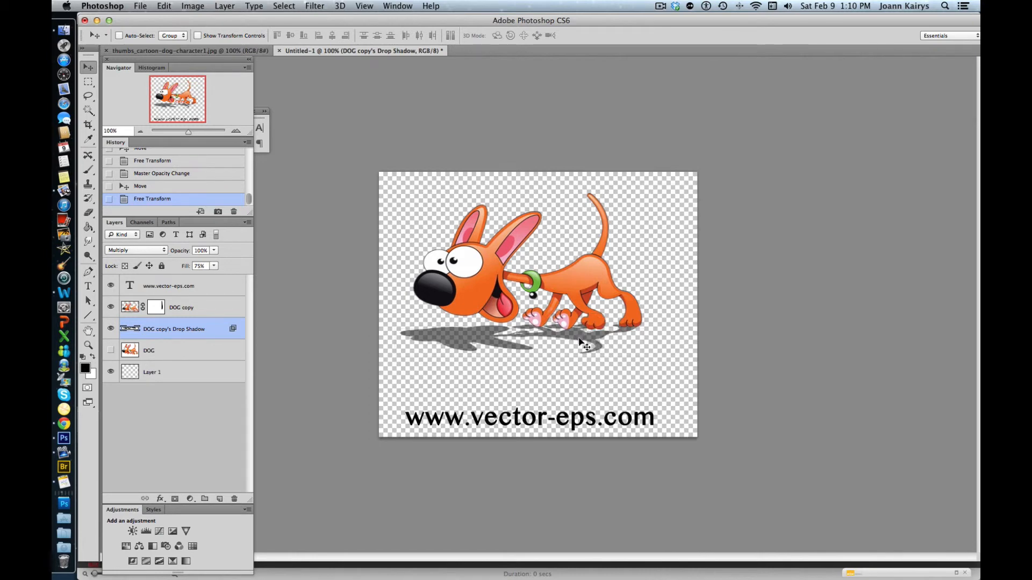
left_click_drag(581, 337, 588, 339)
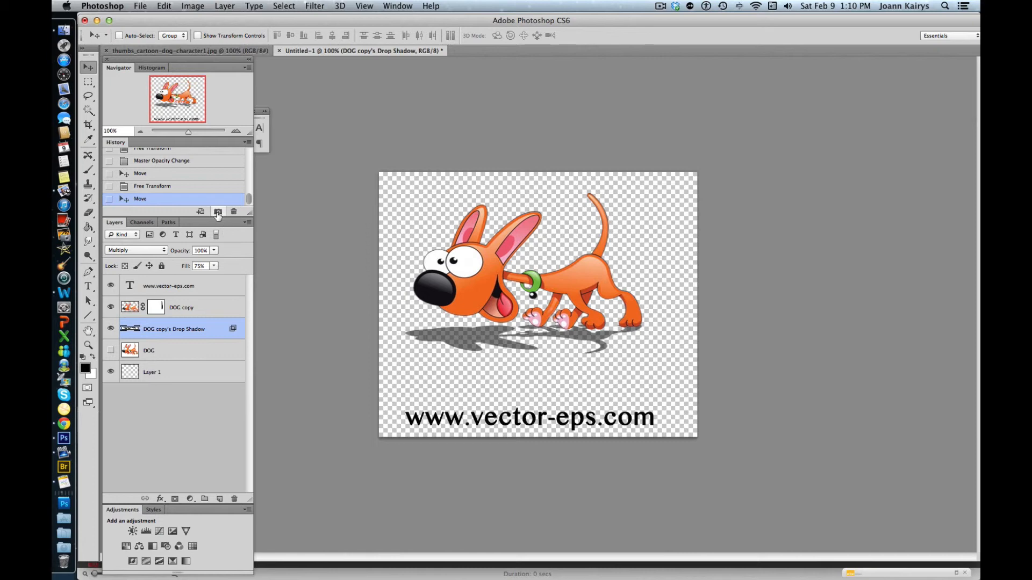
Create a history snapshot of the current state, set it as the history brush source, and select it.
left_click(217, 212)
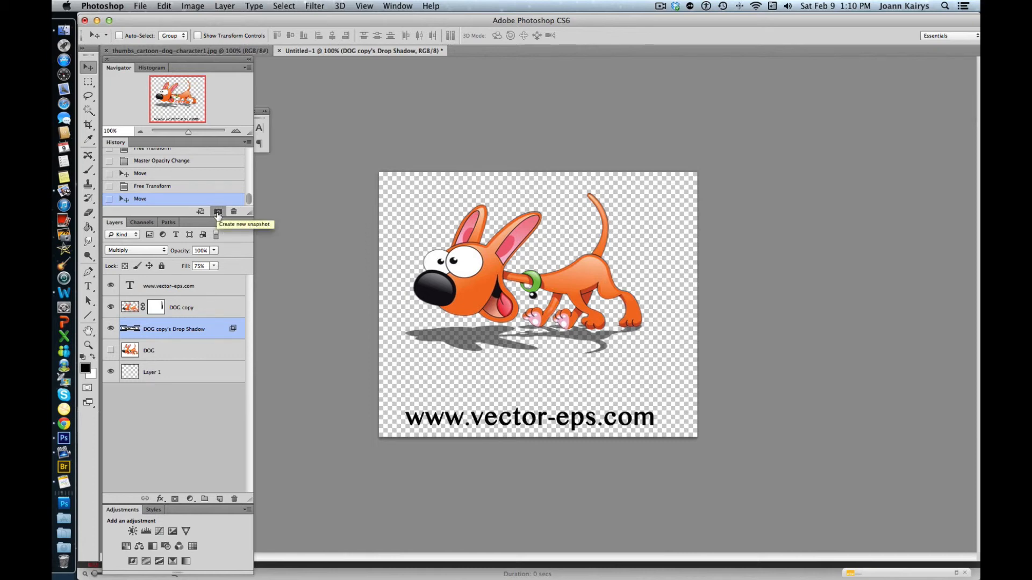
left_click_drag(250, 199, 250, 151)
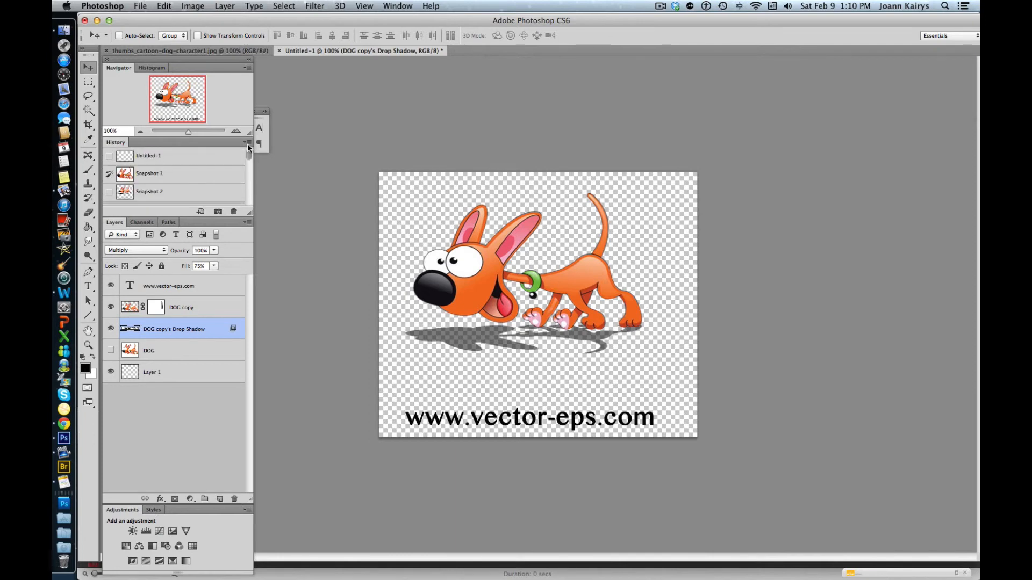
left_click(108, 193)
left_click(124, 197)
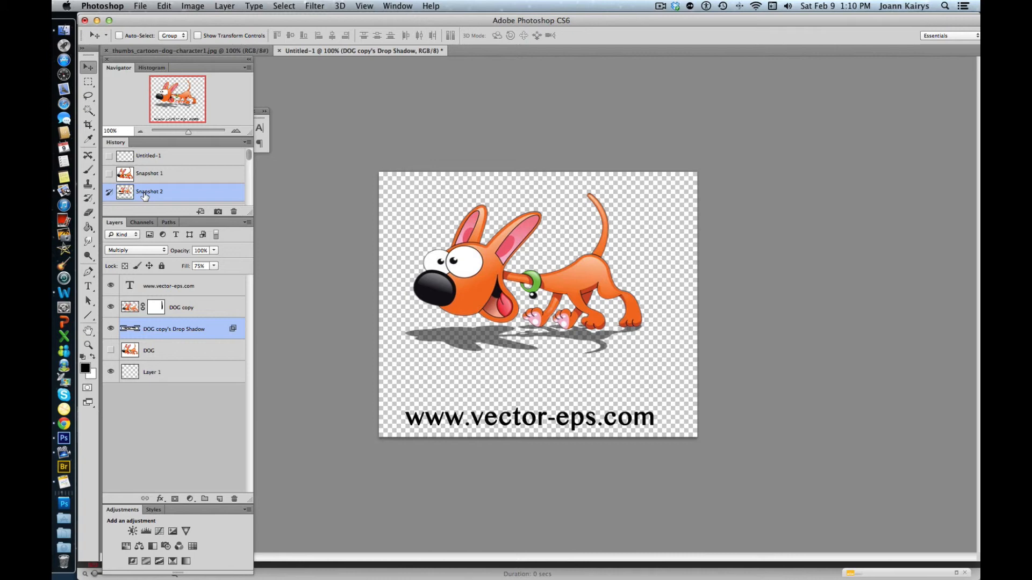
left_click(136, 7)
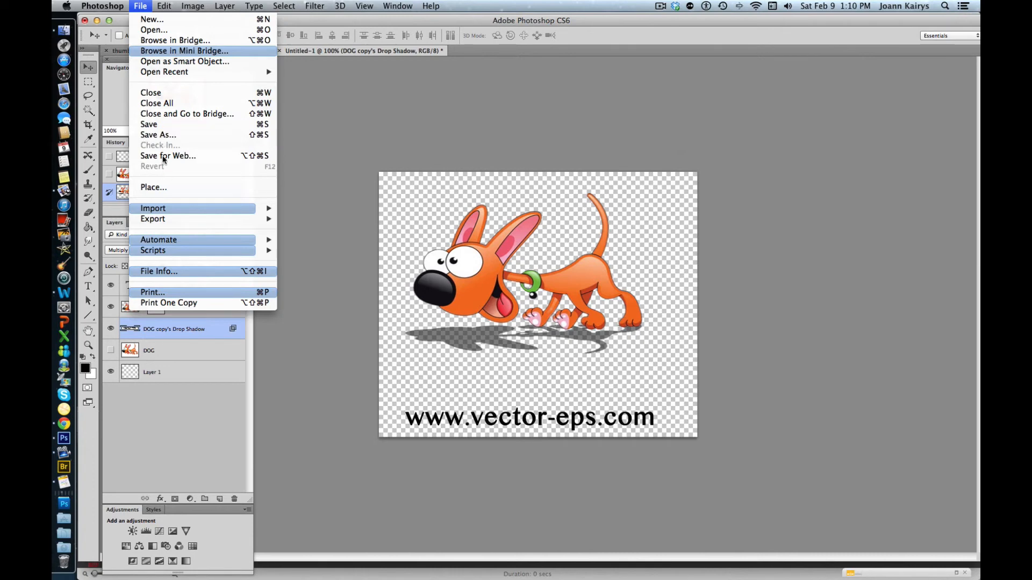
left_click(159, 136)
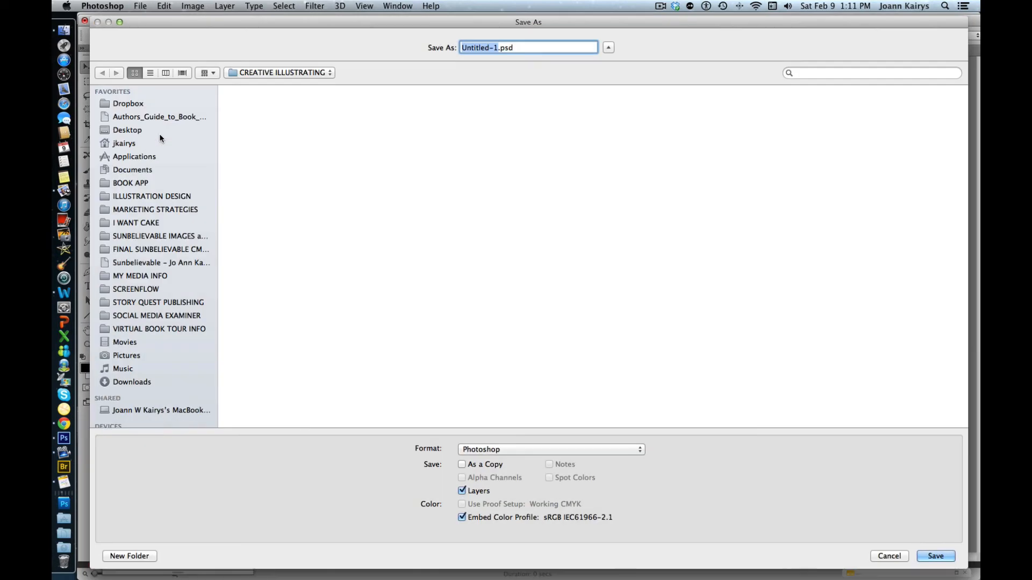
left_click(900, 558)
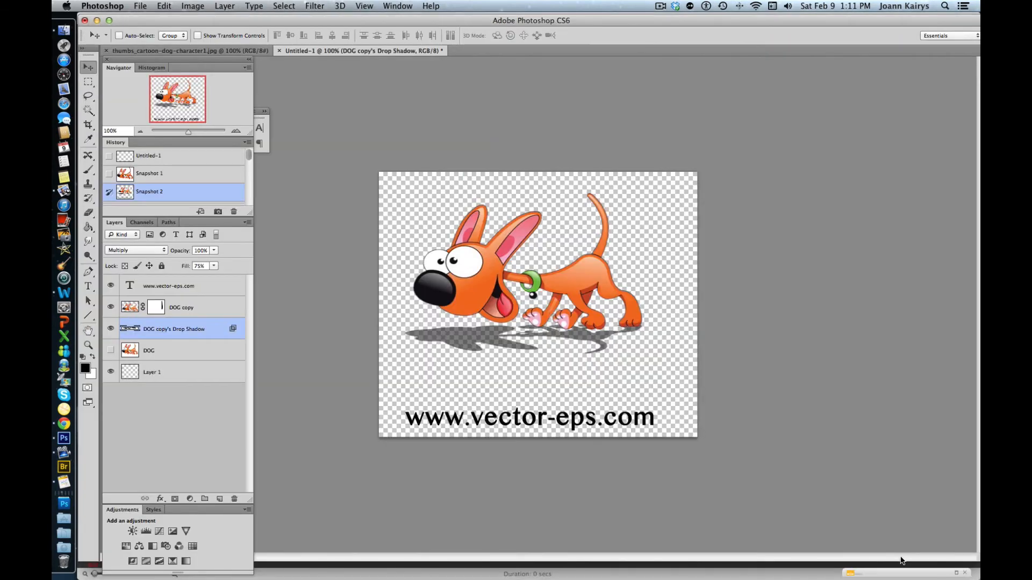